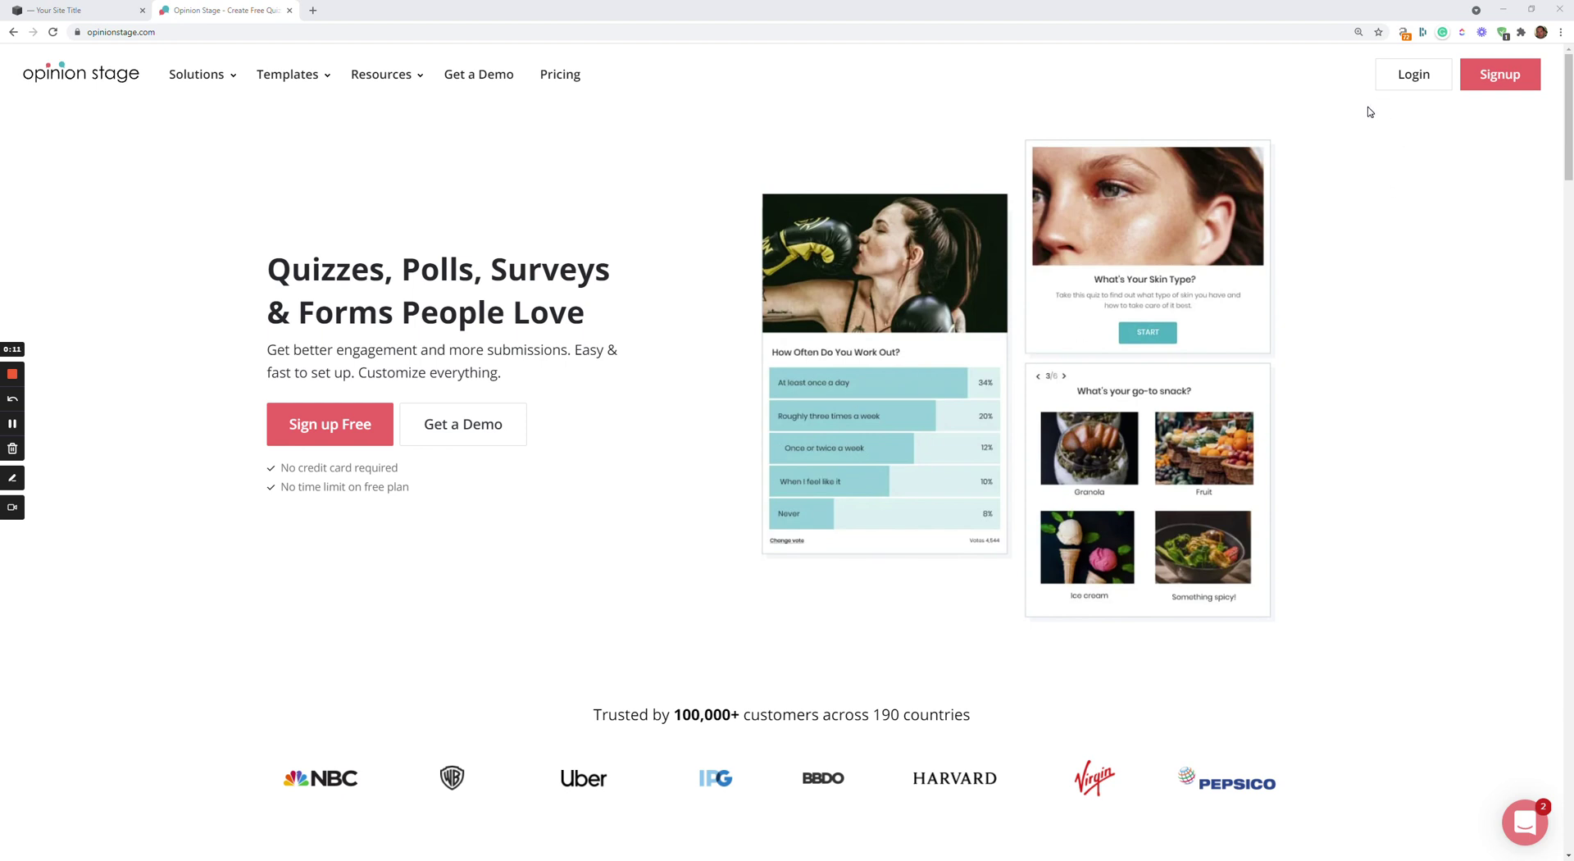
Sign in to Opinion Stage, check the CREATE NEW options, and go to the Templates gallery
click(1411, 84)
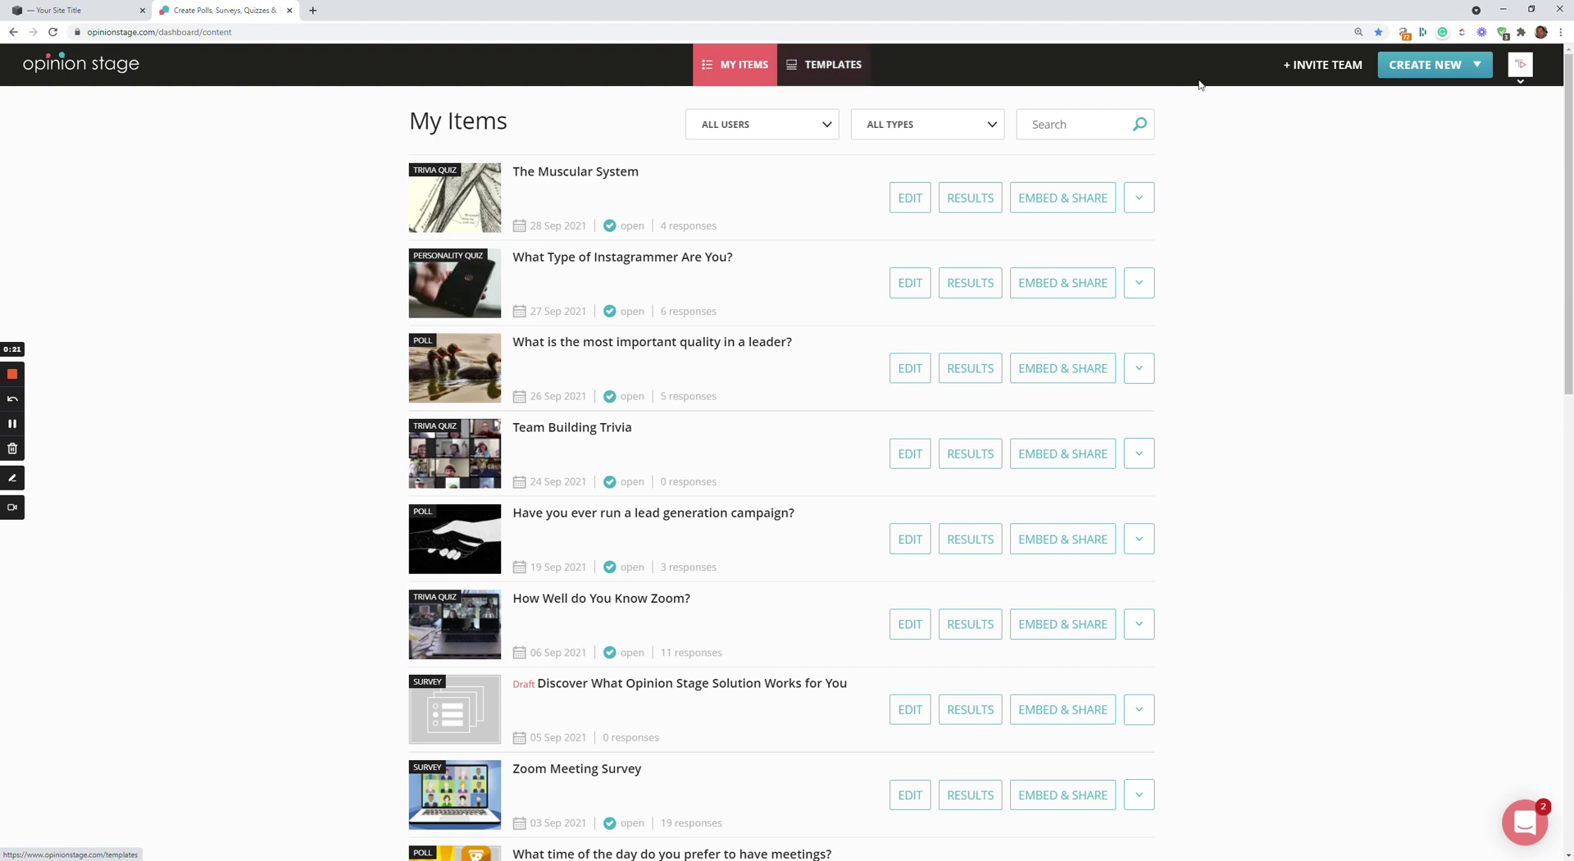
click(1410, 75)
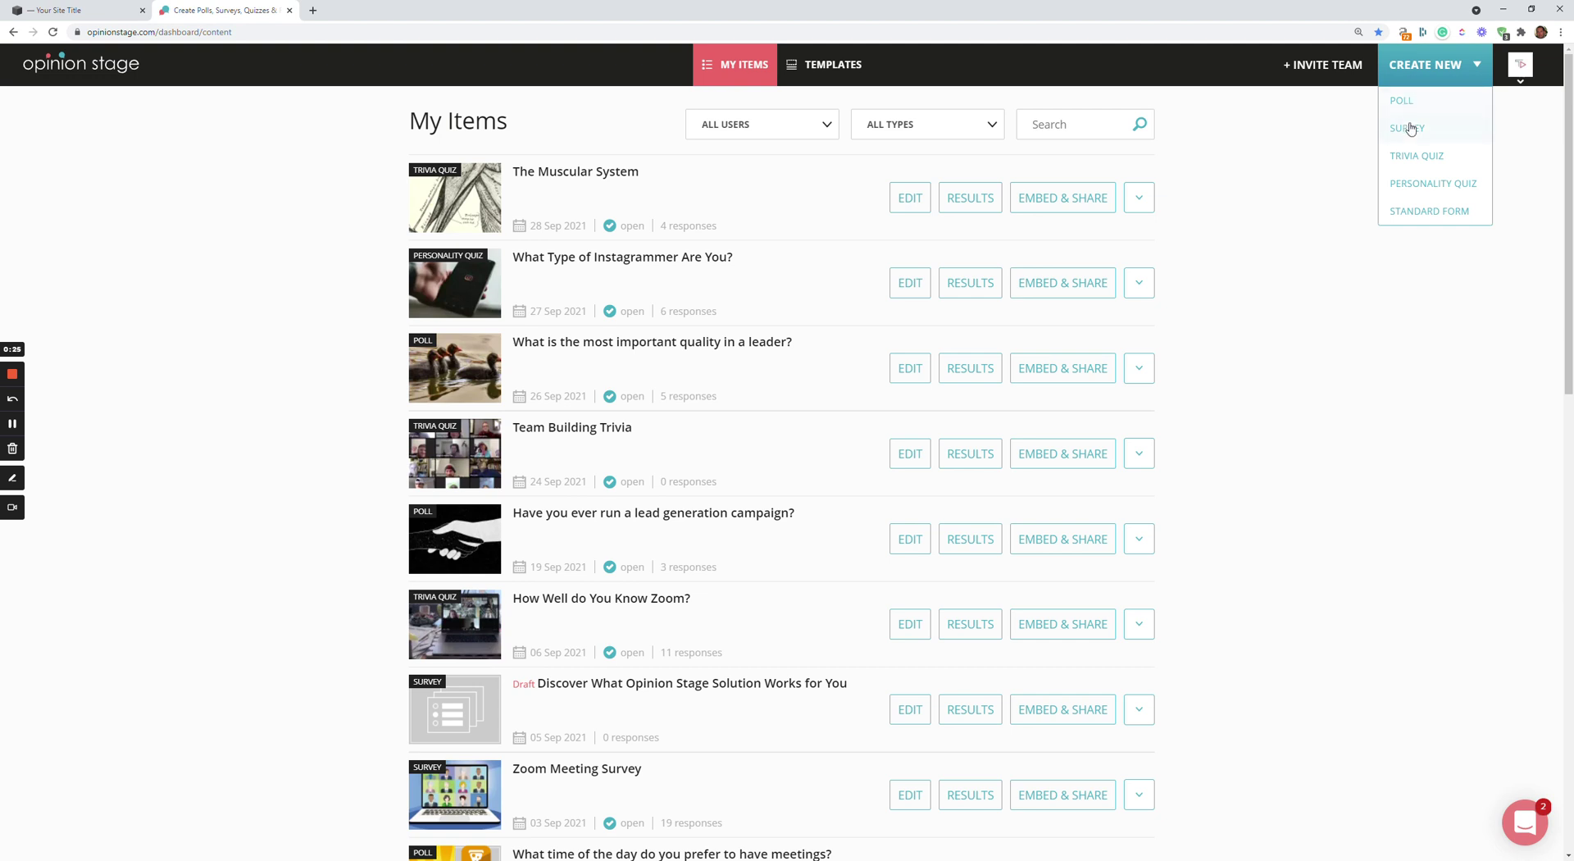
click(829, 68)
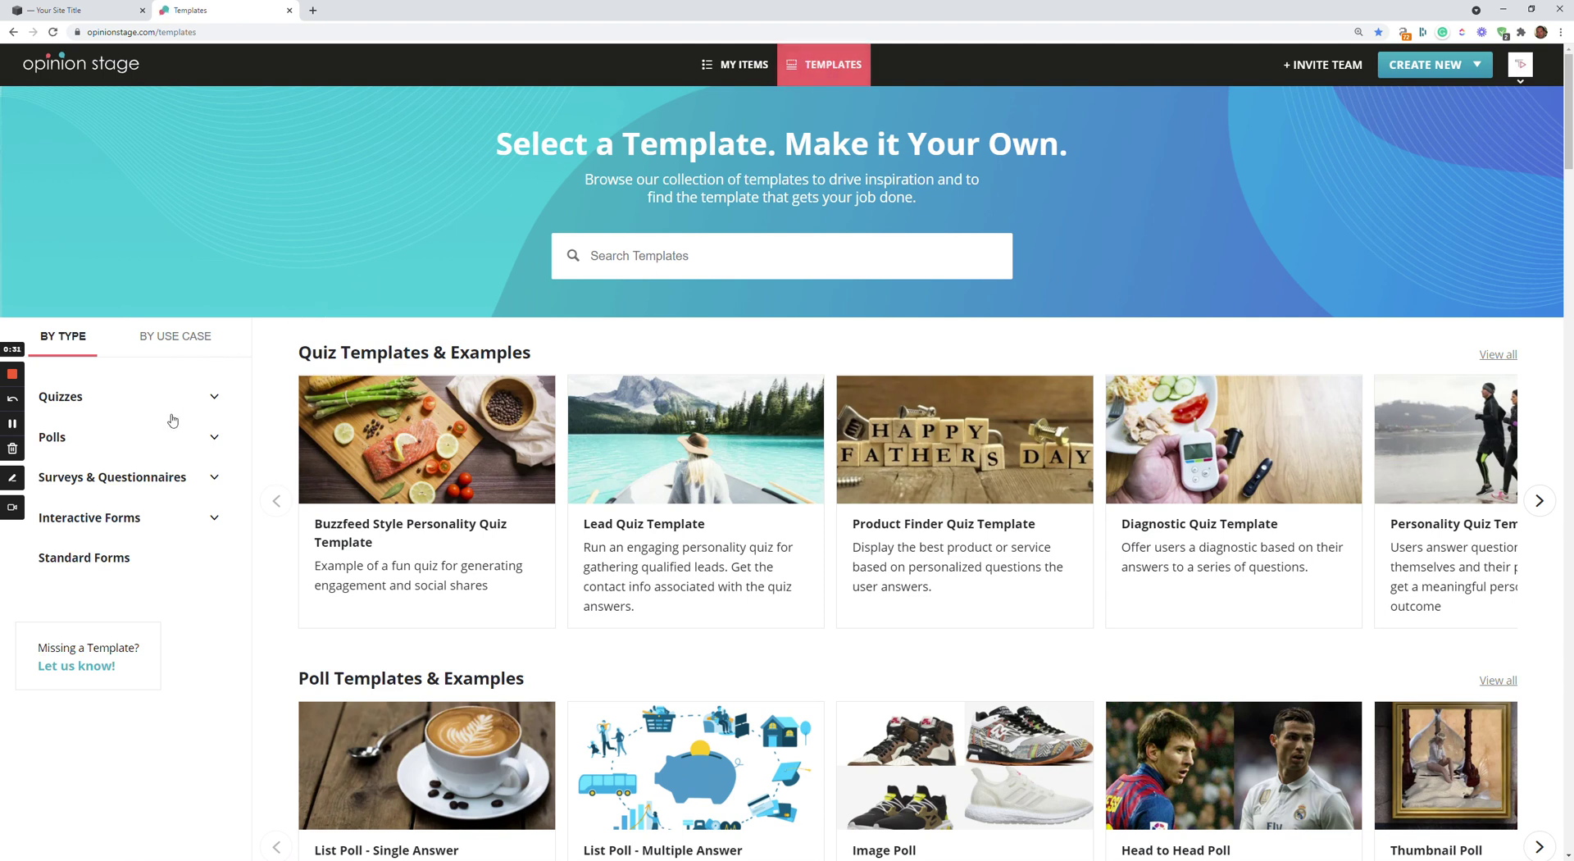
Open the Customer Feedback Survey template from the Surveys & Questionnaires category
click(138, 478)
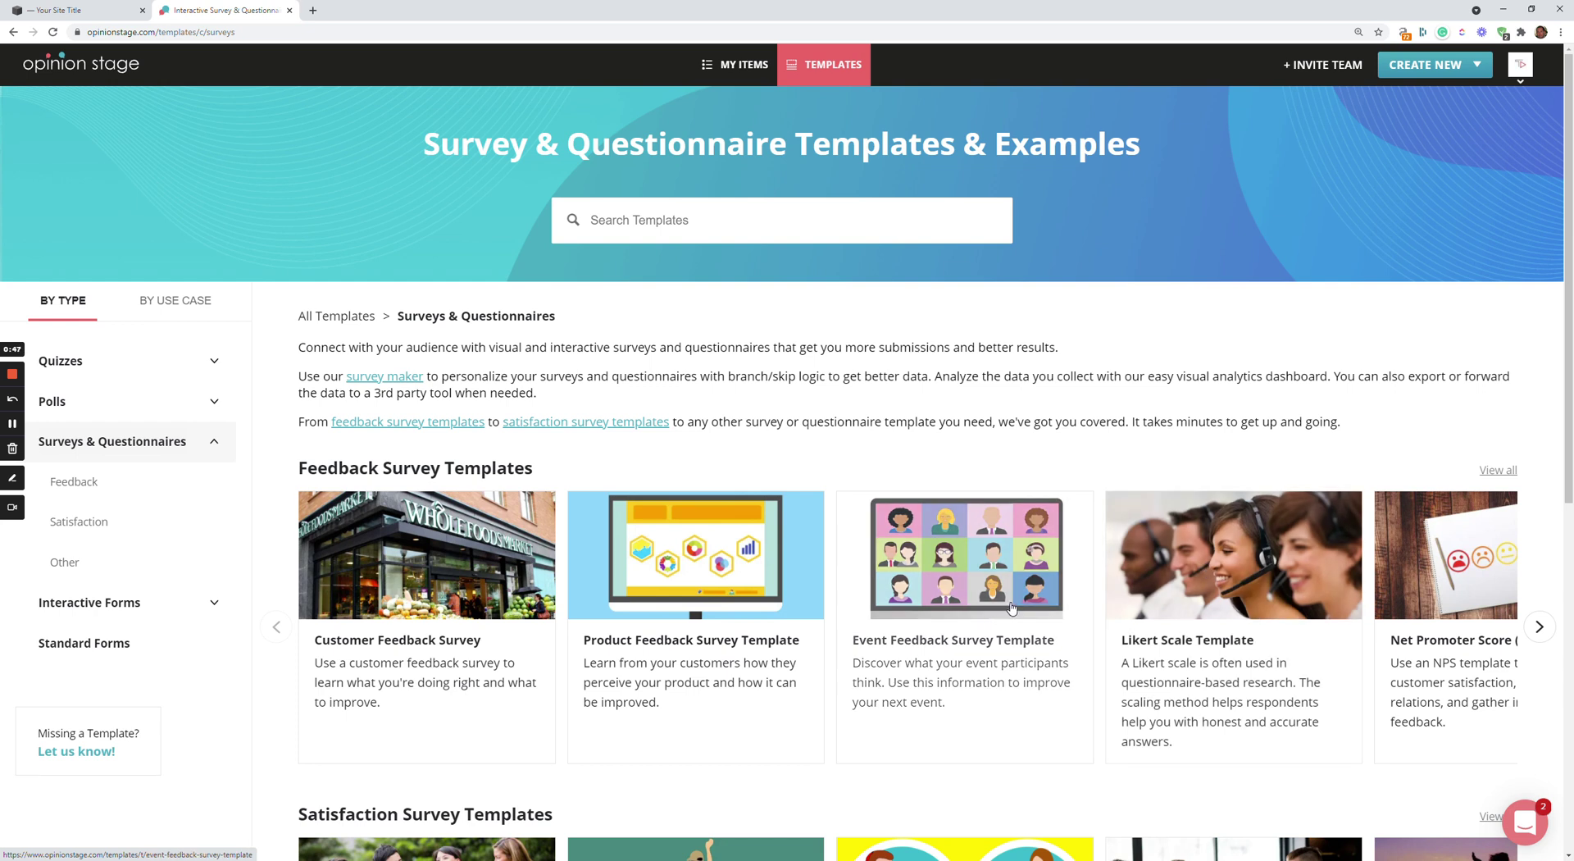
scroll(1011, 606, down, 2)
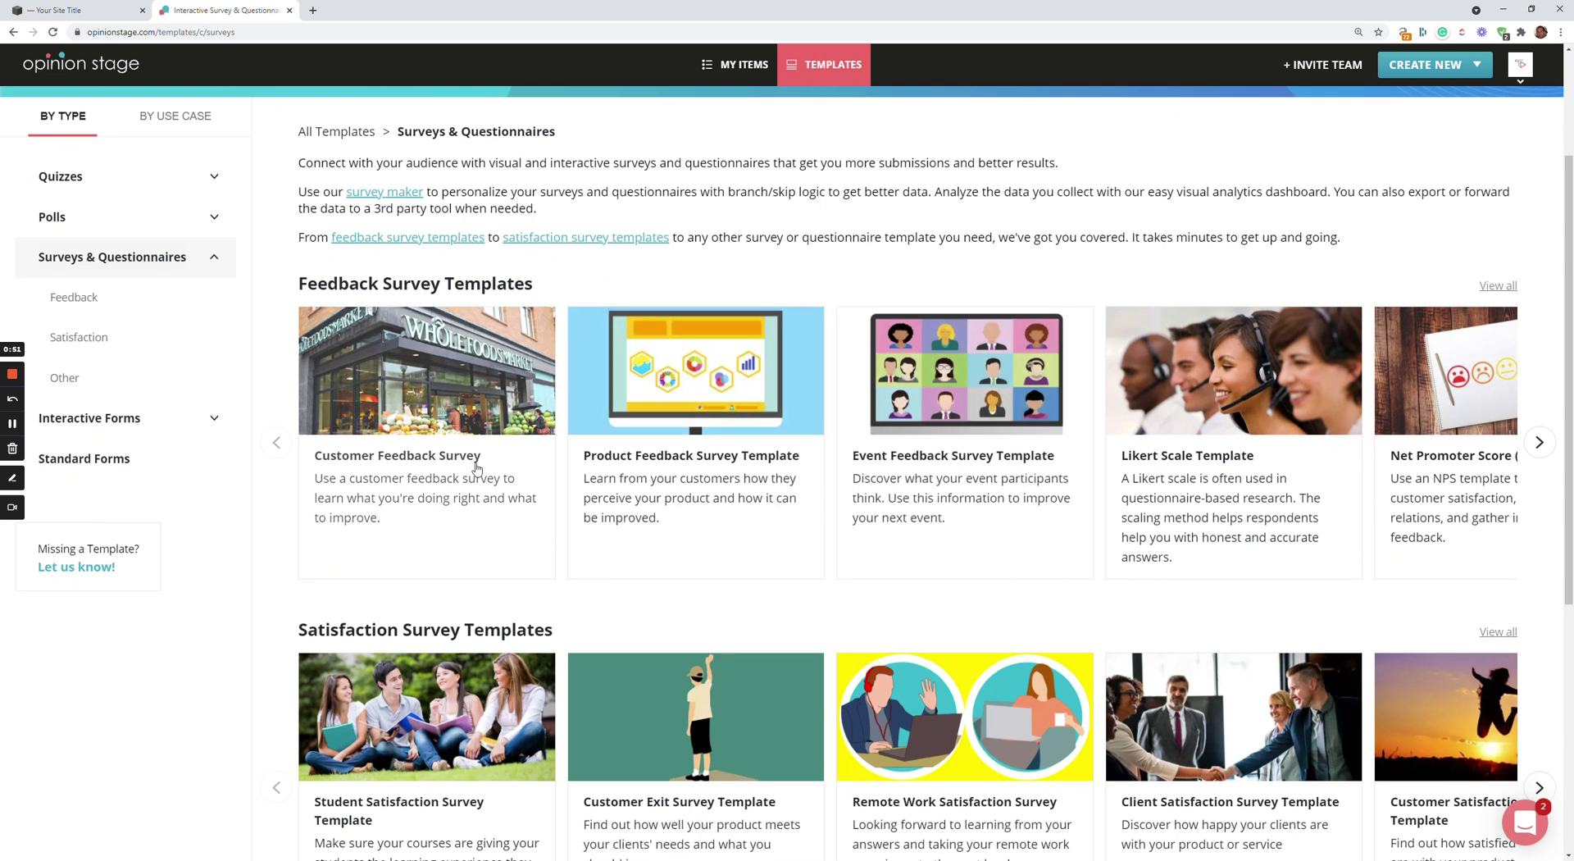
click(411, 377)
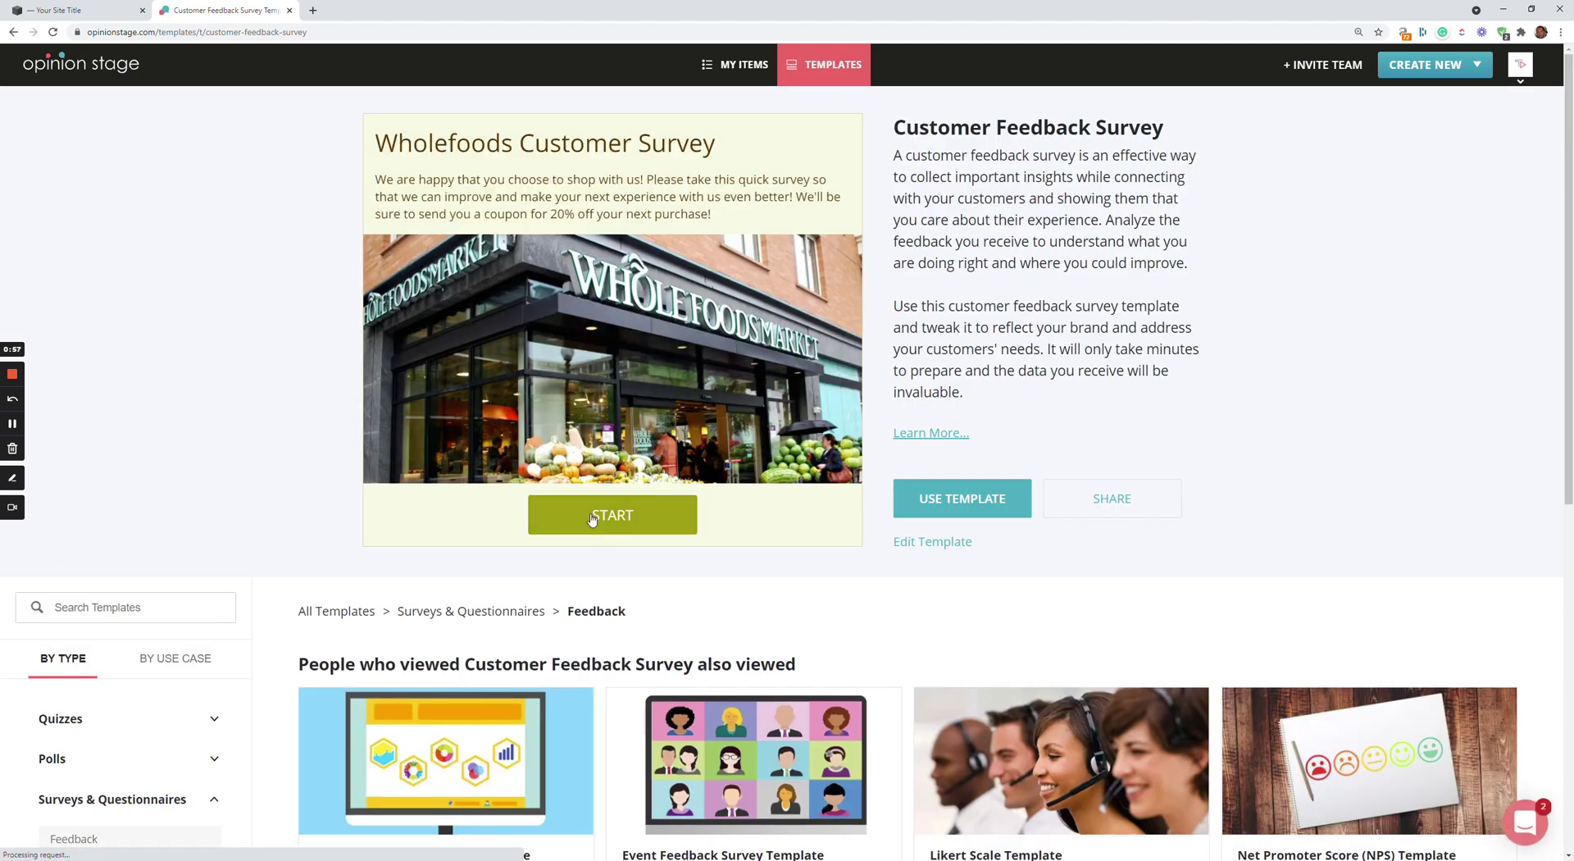
Start the preview and answer Once a week, Healthy snacks, Quality of products, and Yes
click(592, 519)
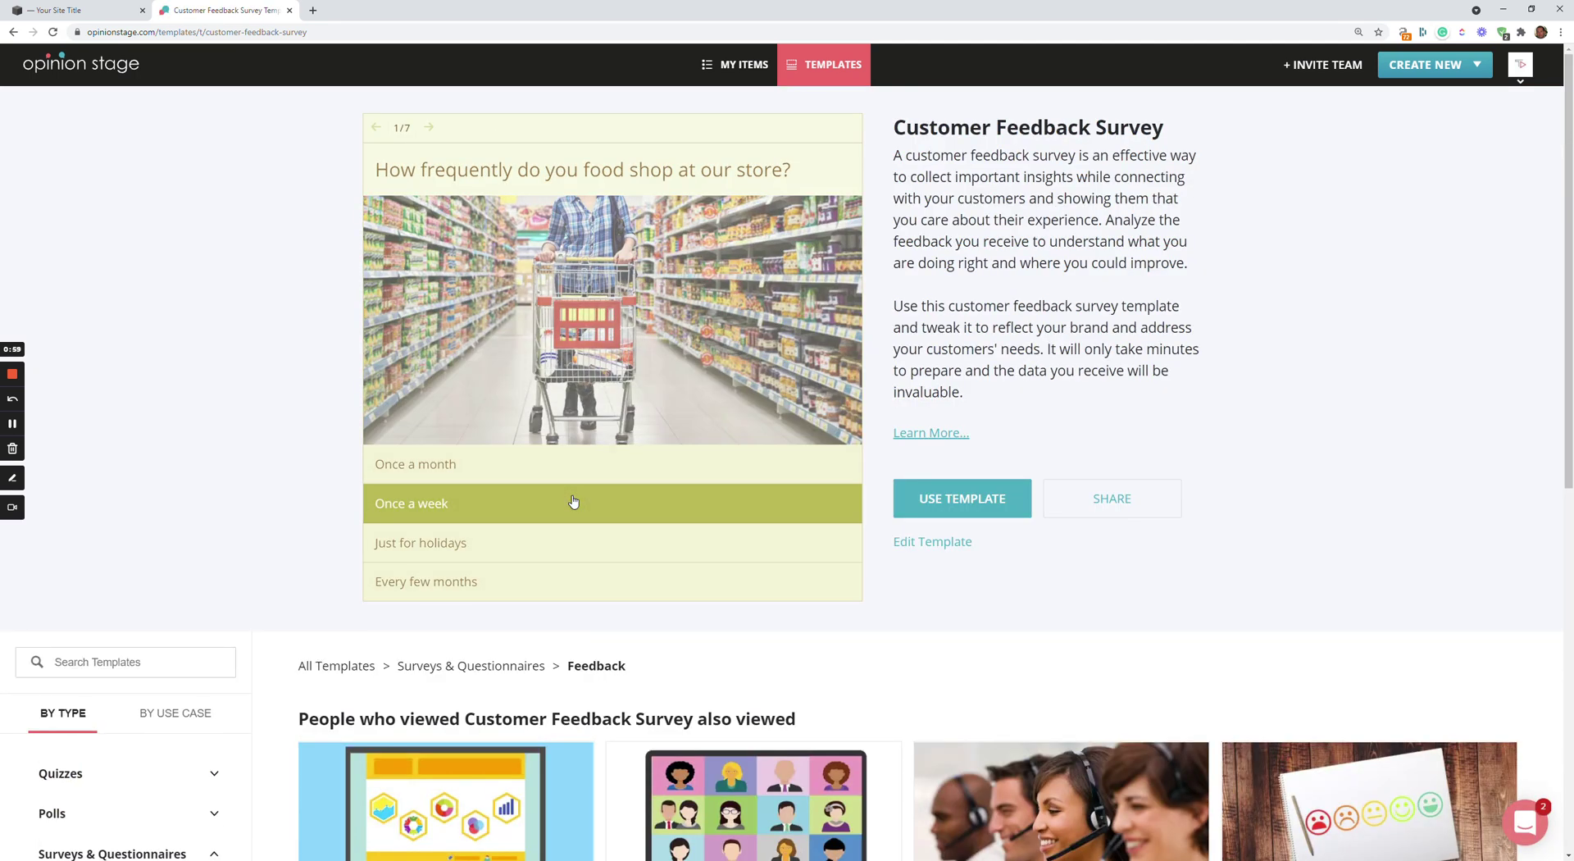
click(574, 502)
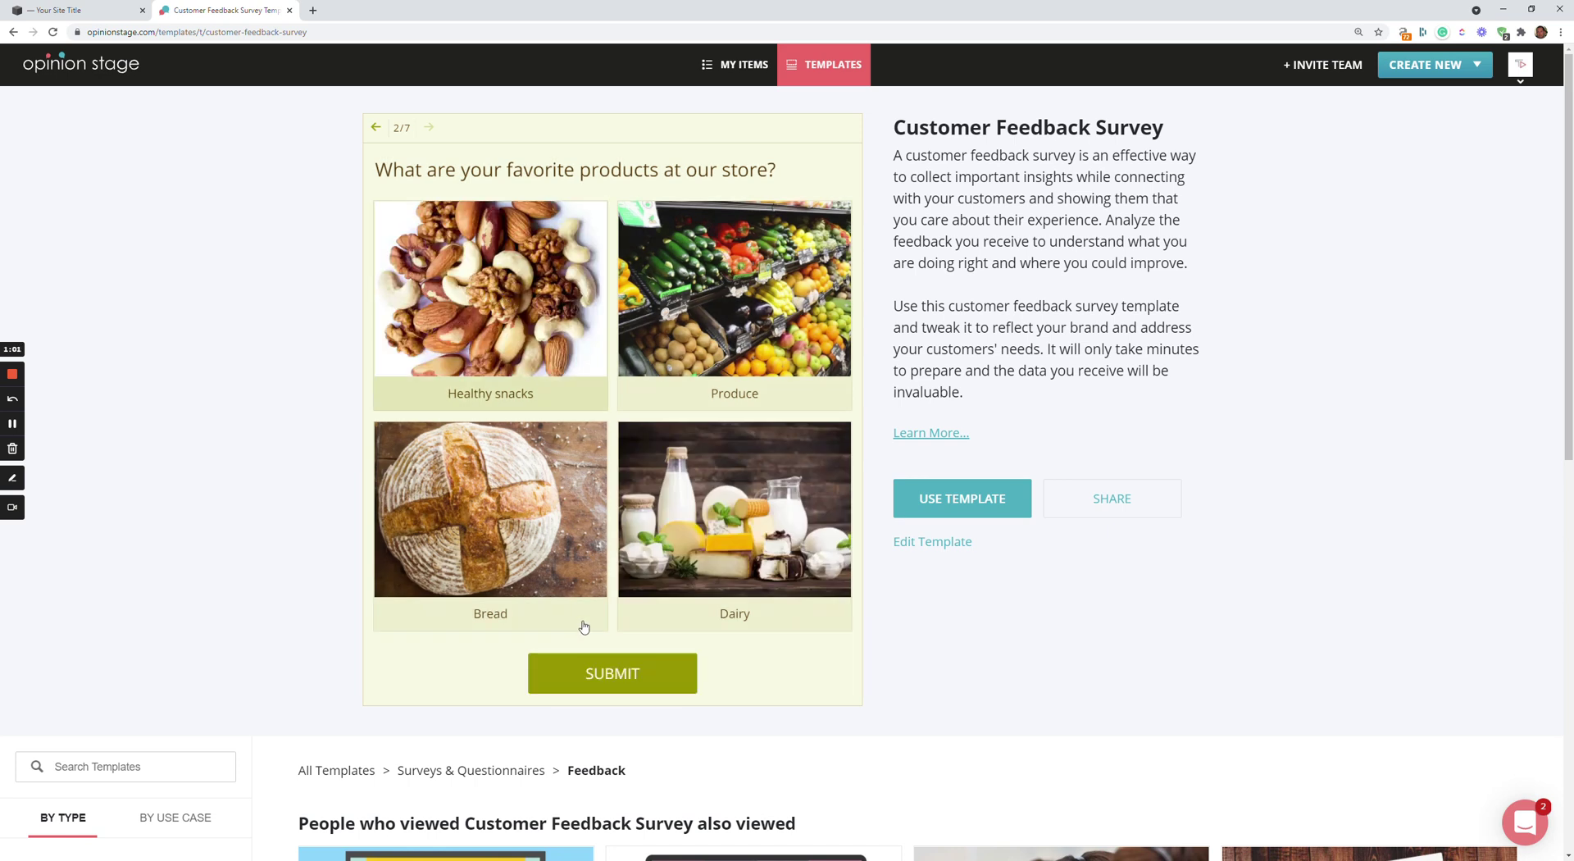
click(595, 660)
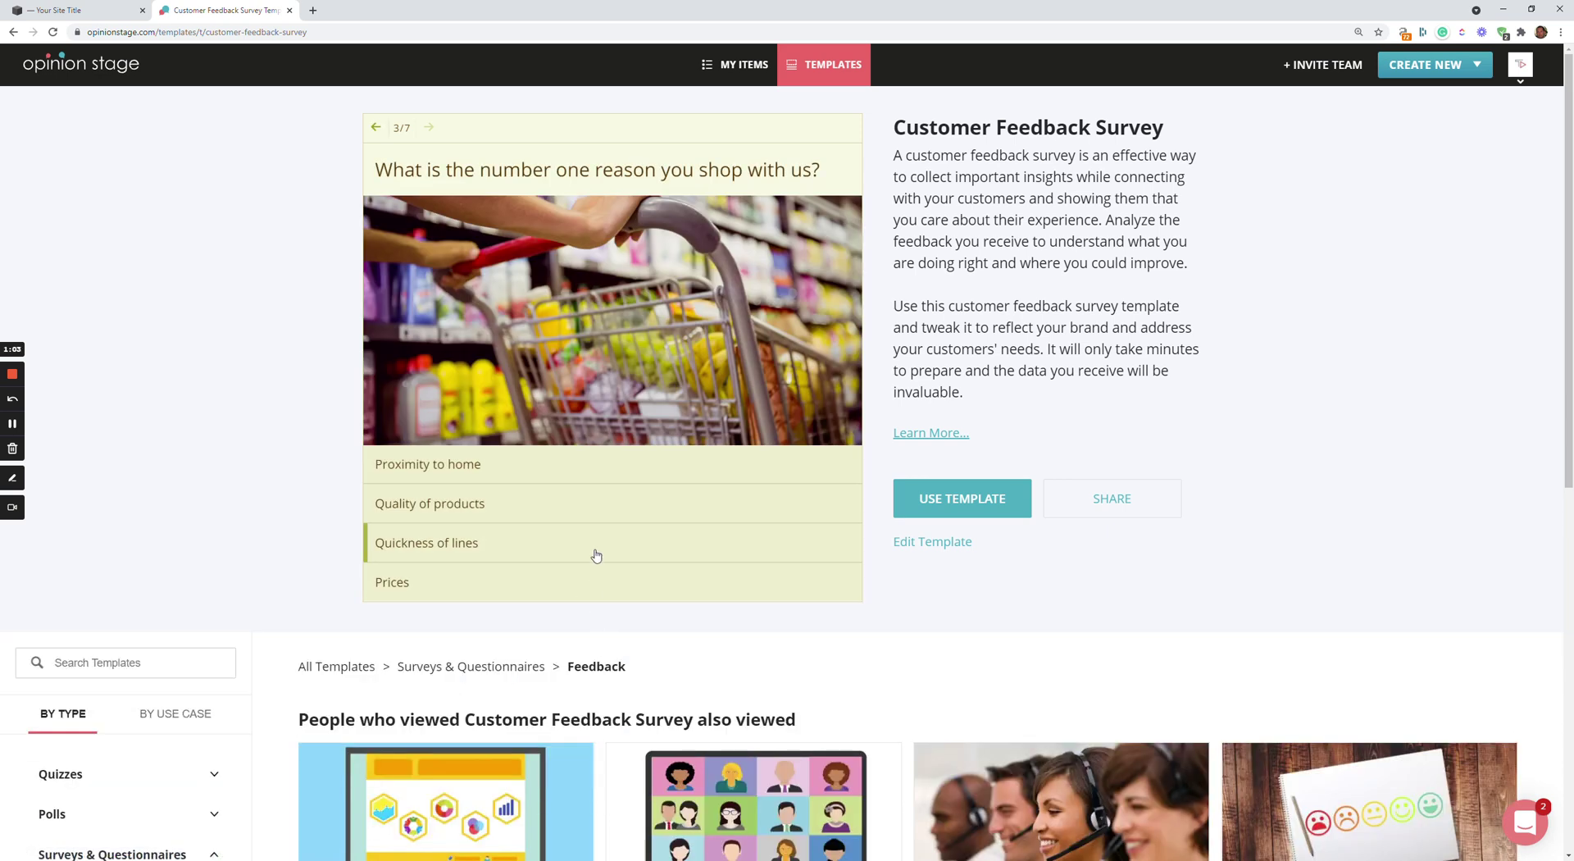
click(607, 502)
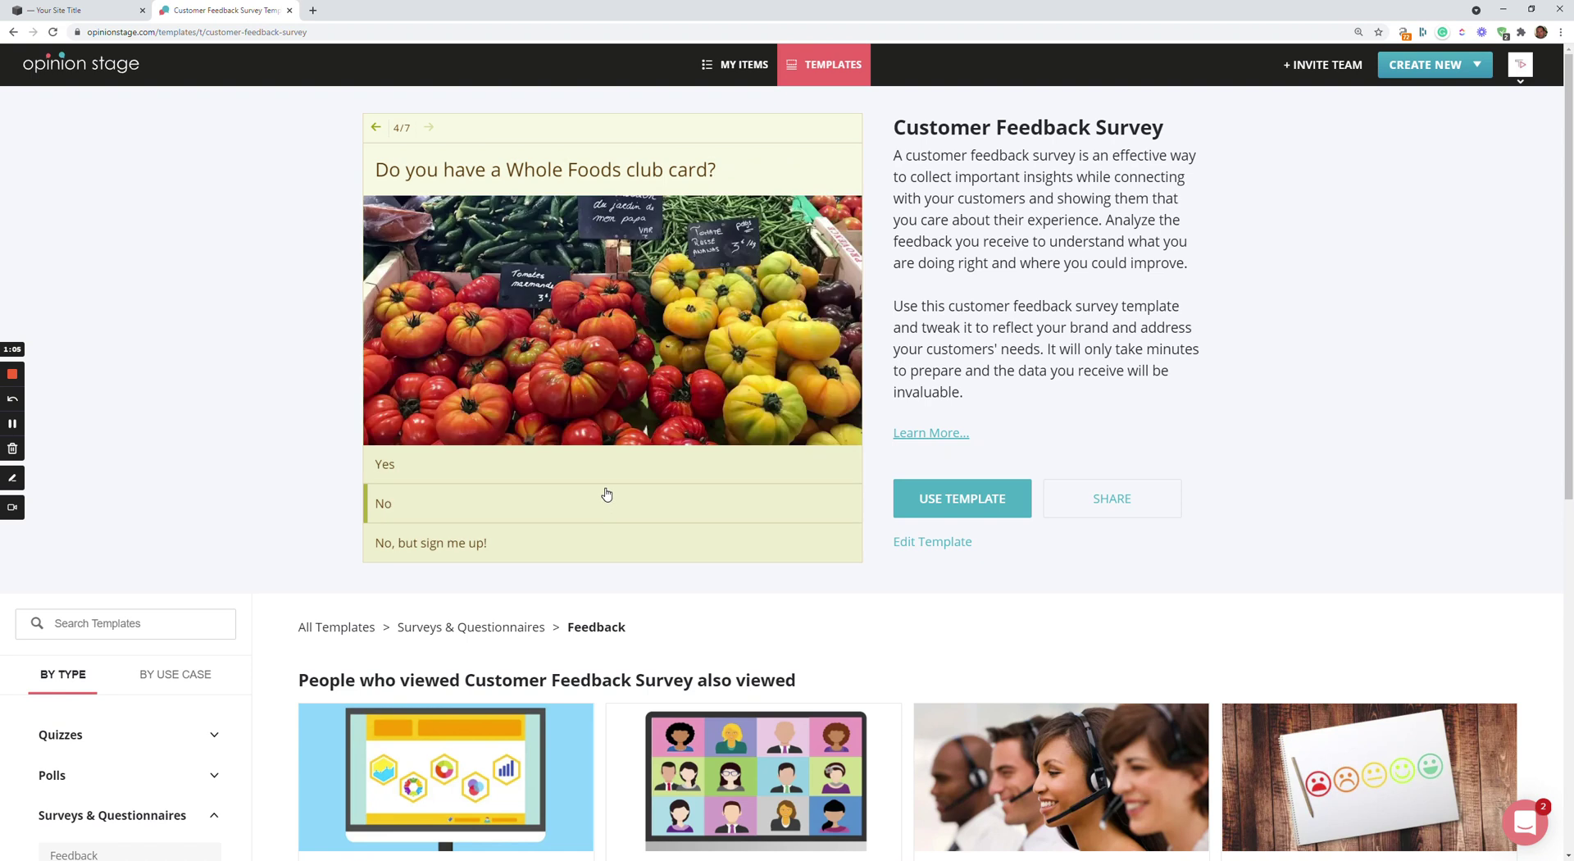
click(608, 465)
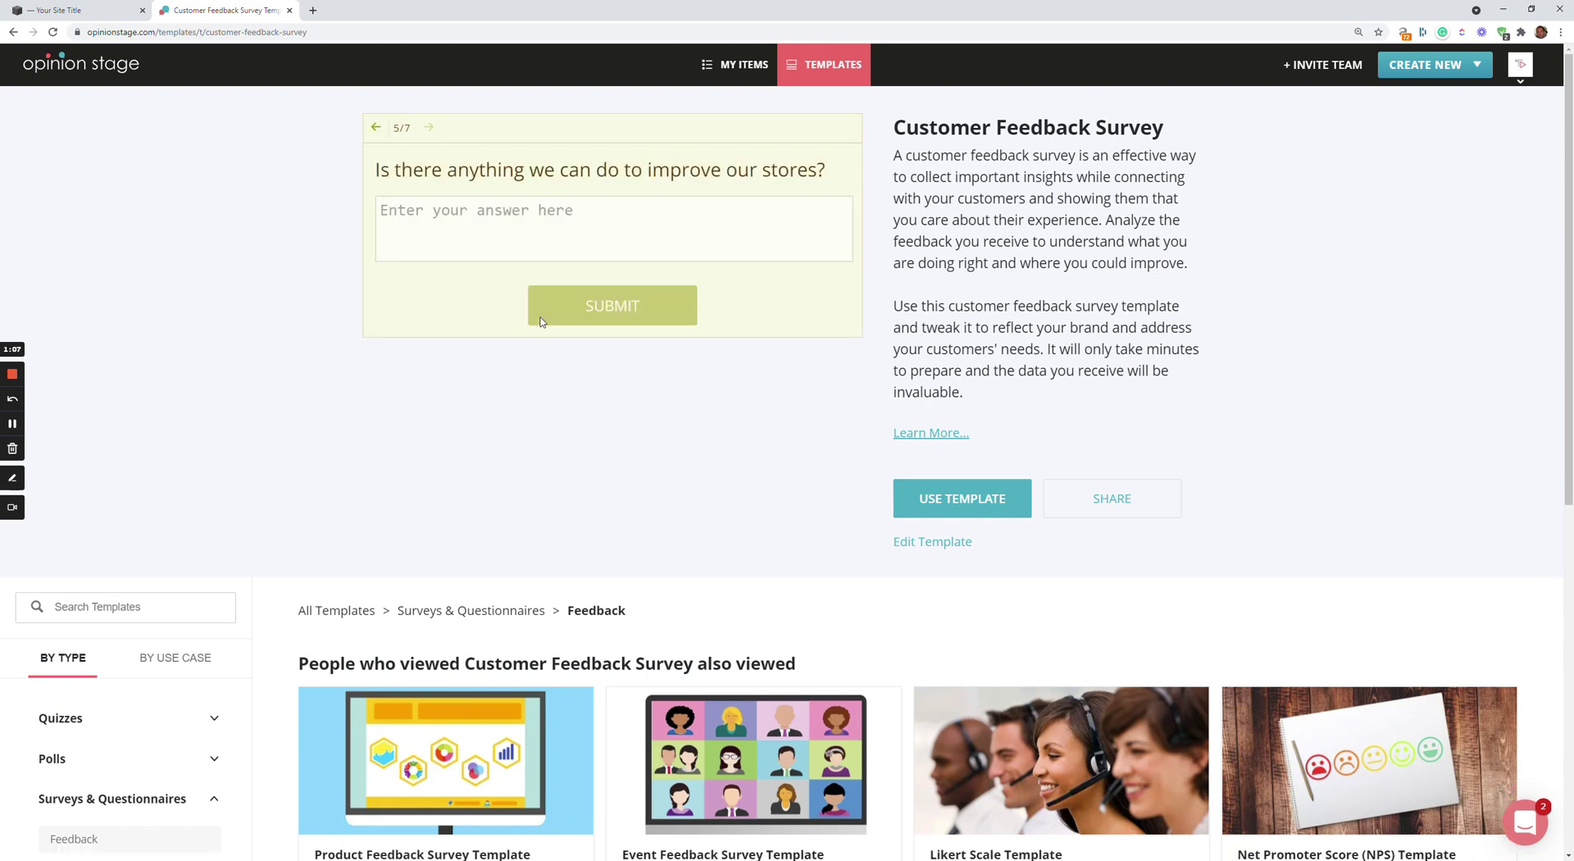
Fill in the improvement, name and email answers, submit, then create a survey from the template
click(542, 210)
text(hdsf)
click(605, 316)
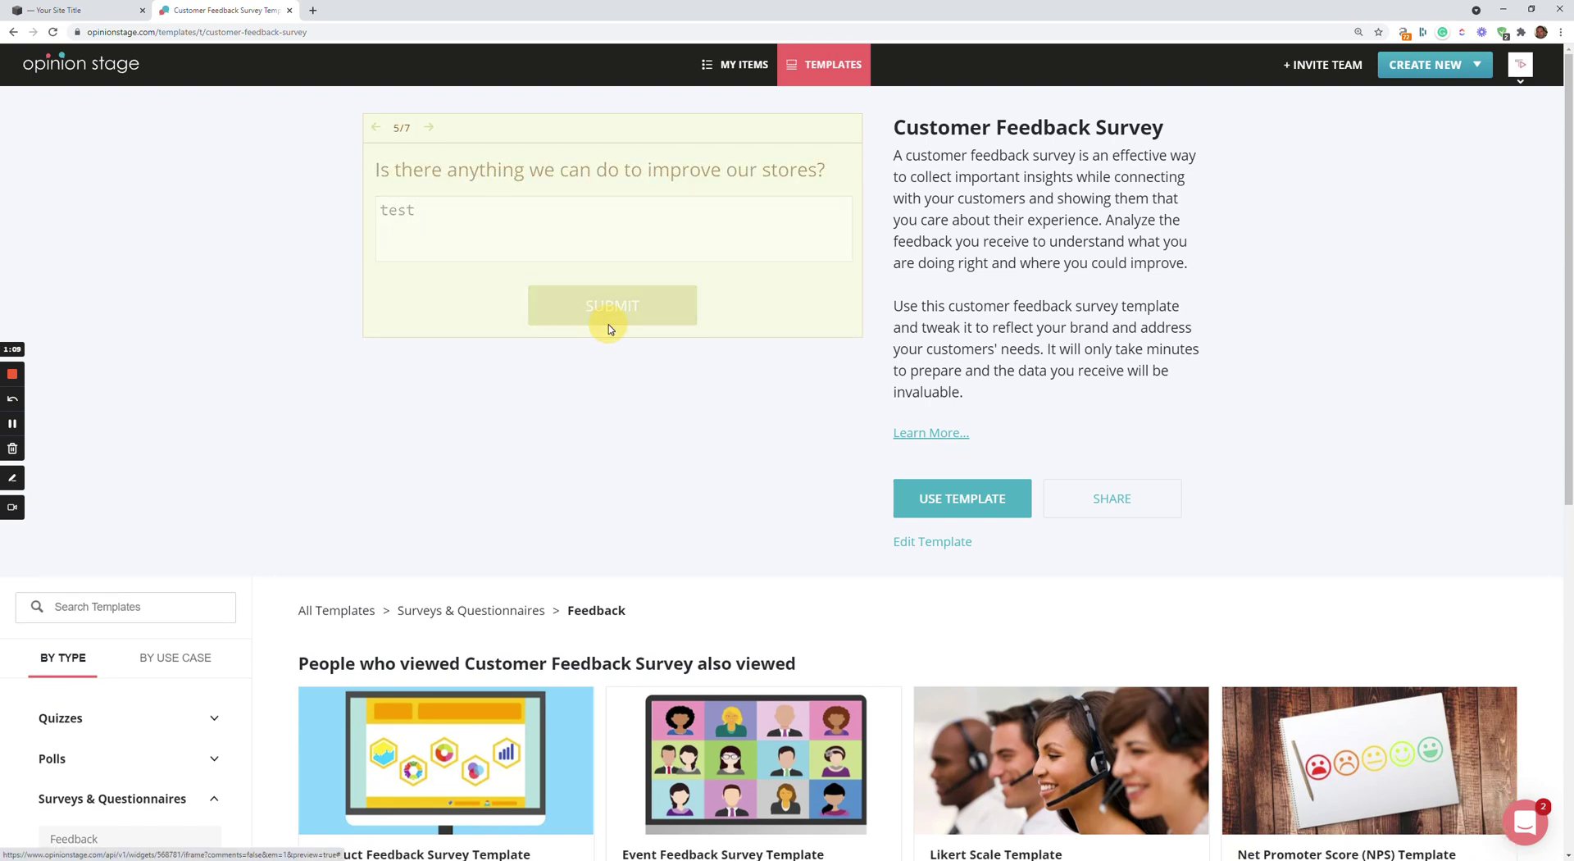
click(527, 207)
text(test)
click(562, 263)
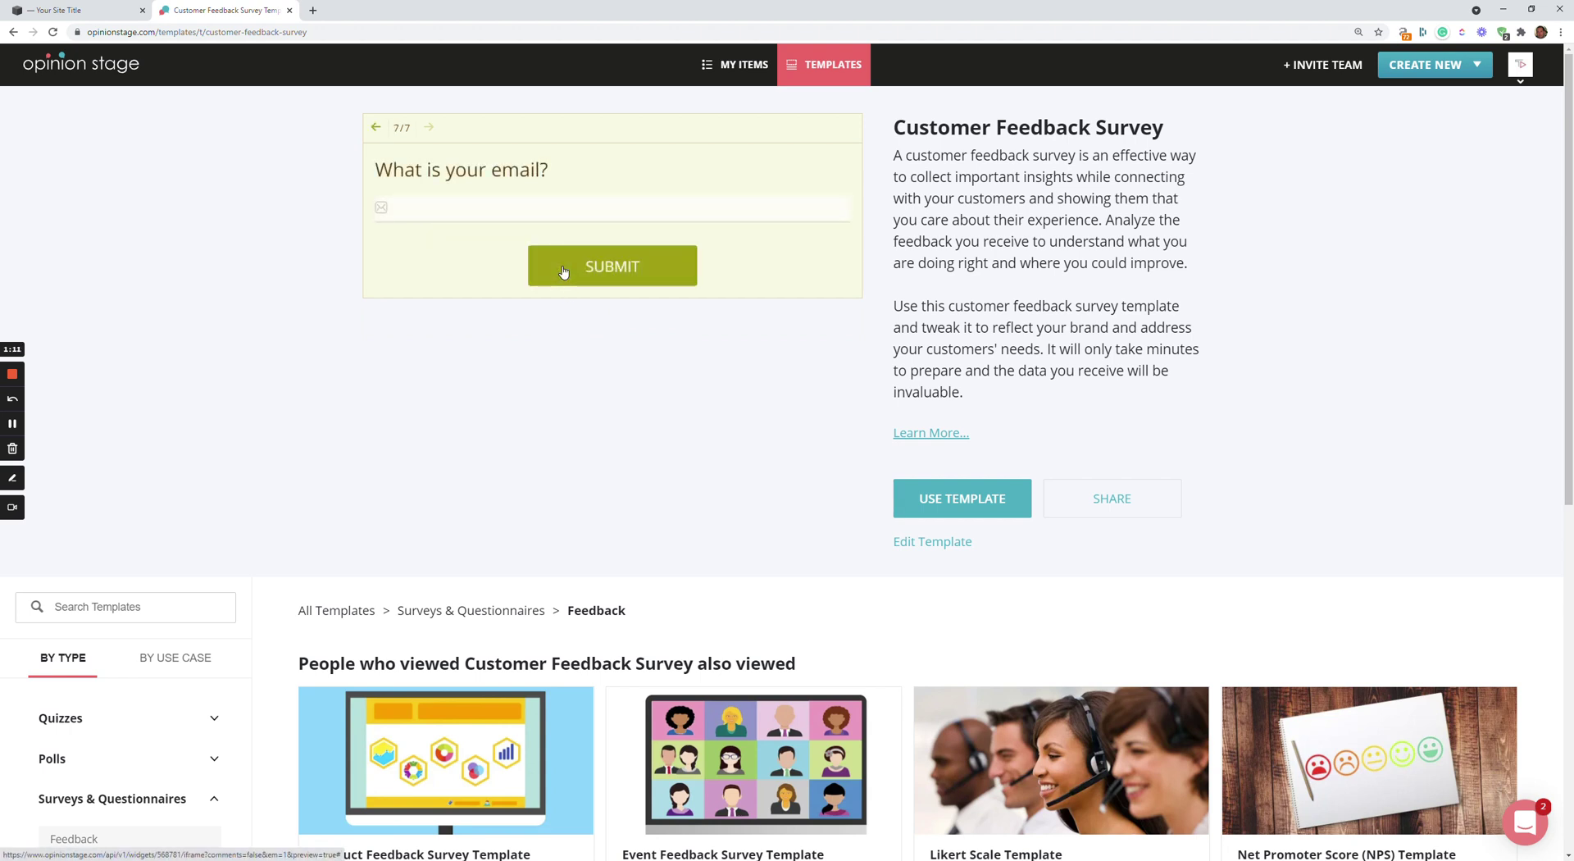
click(543, 208)
text(test@test.com)
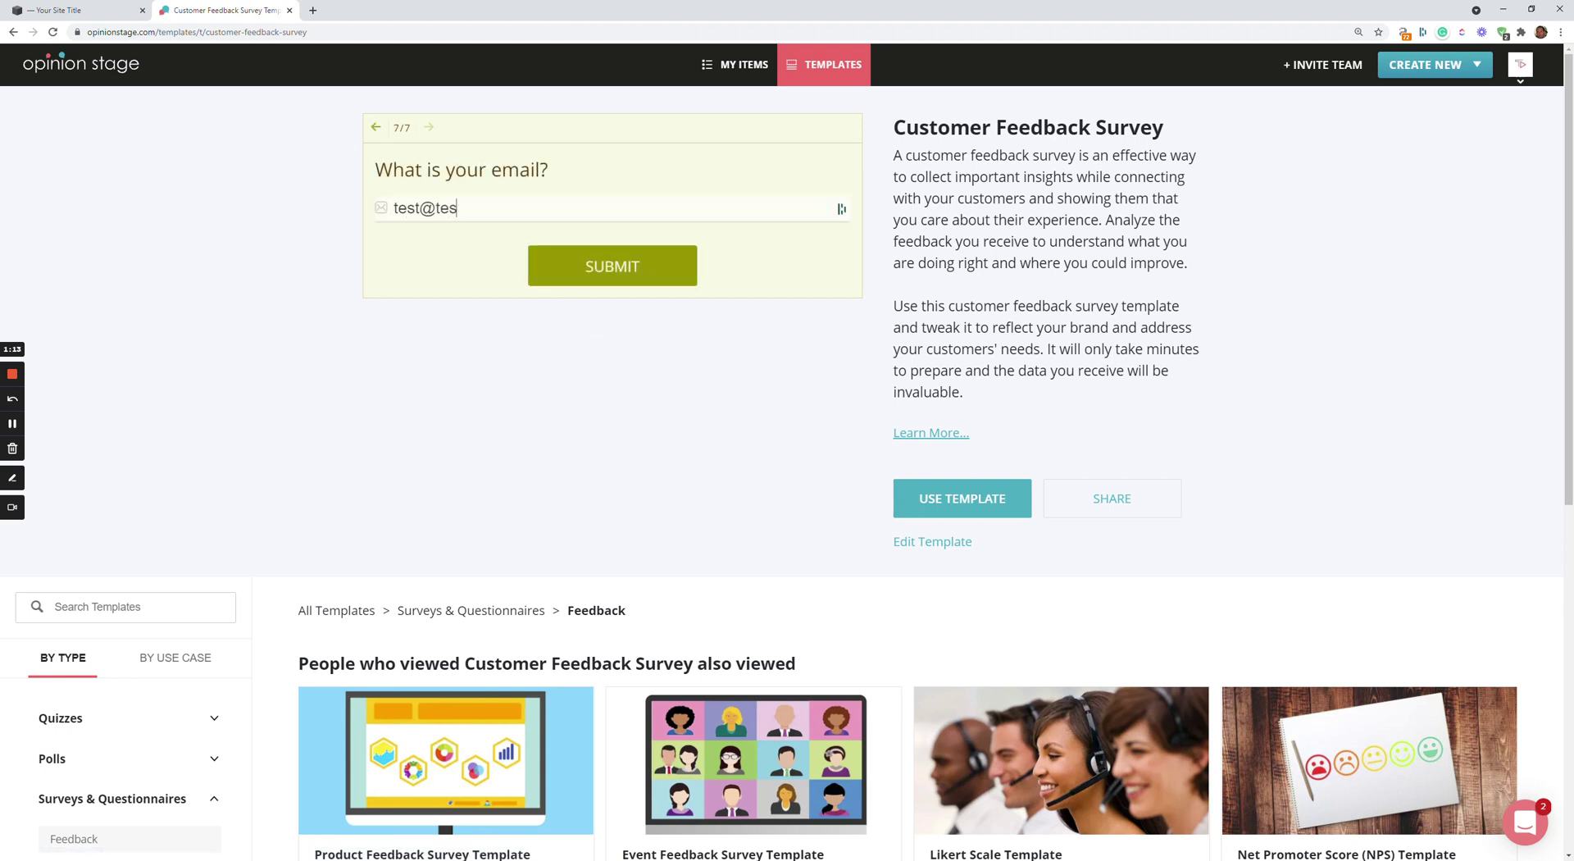
click(582, 260)
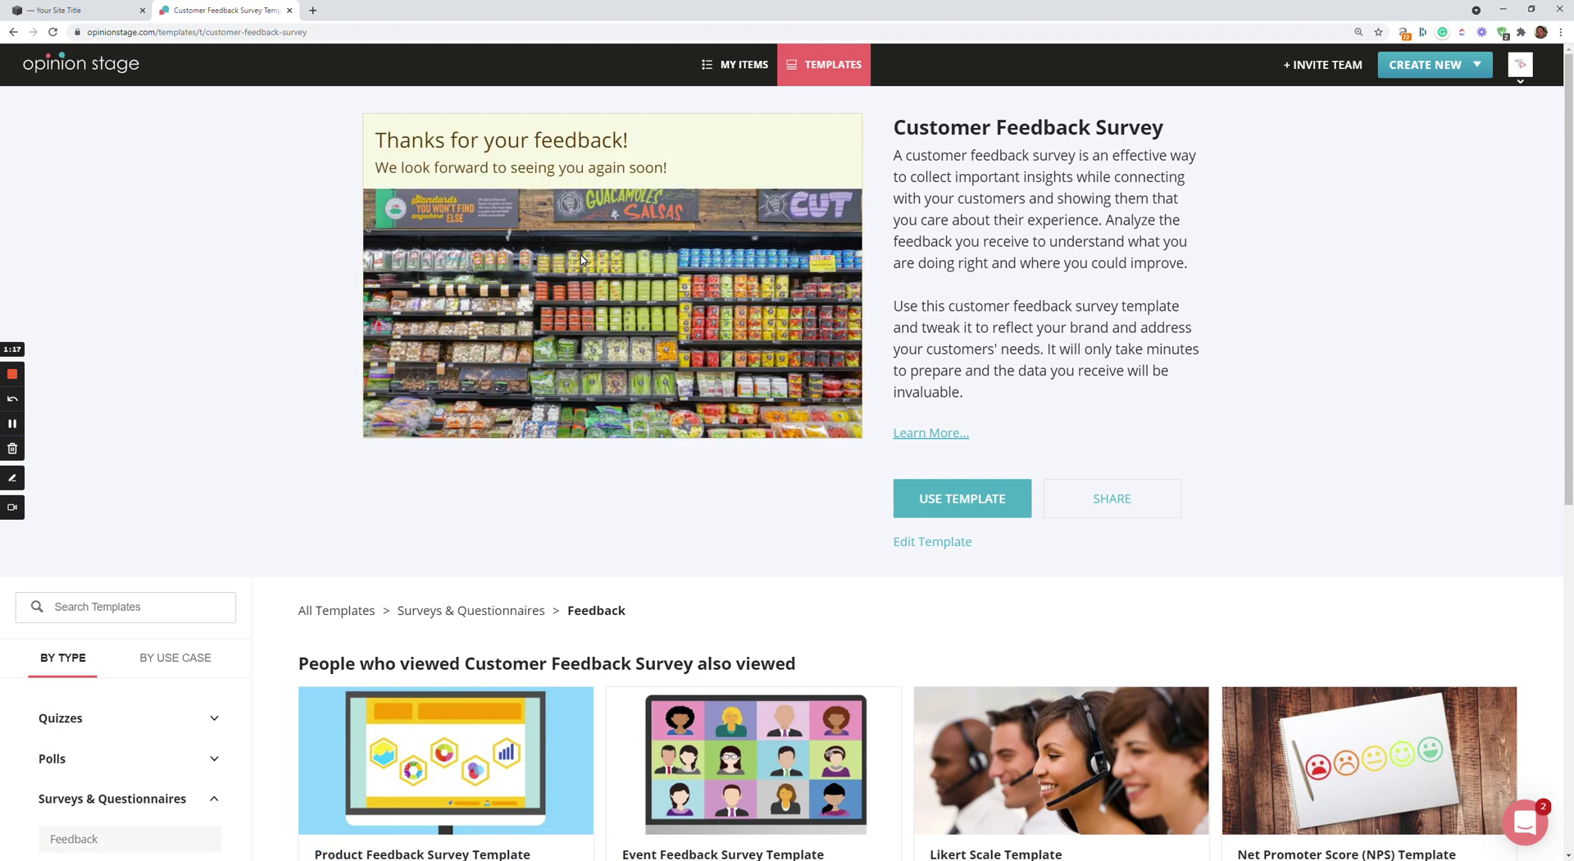
click(943, 497)
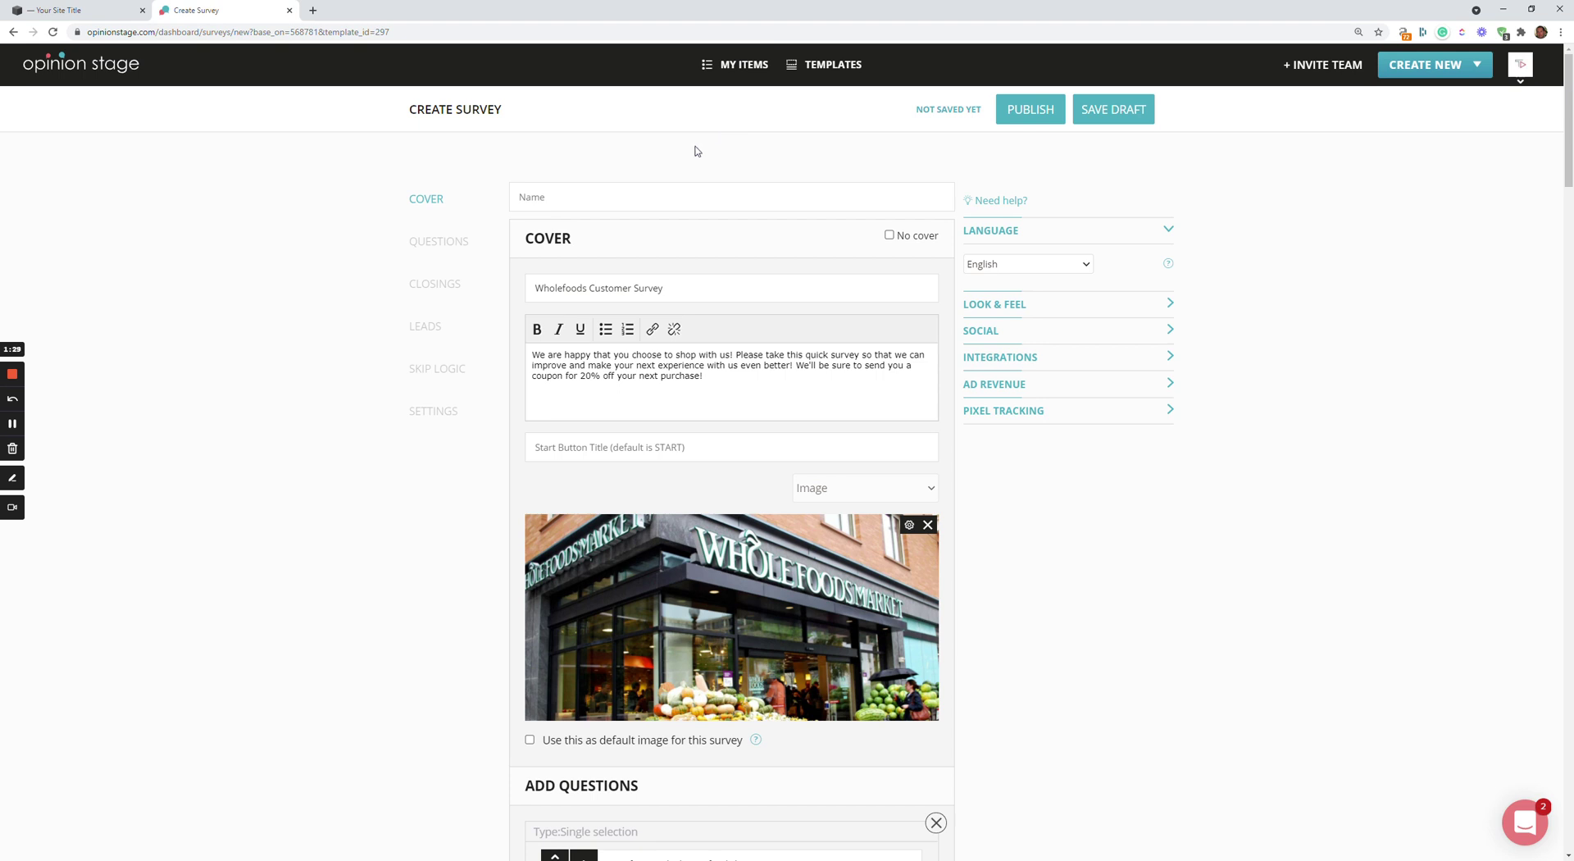
Reword the first question to "What do you shop for most?"
scroll(728, 422, down, 4)
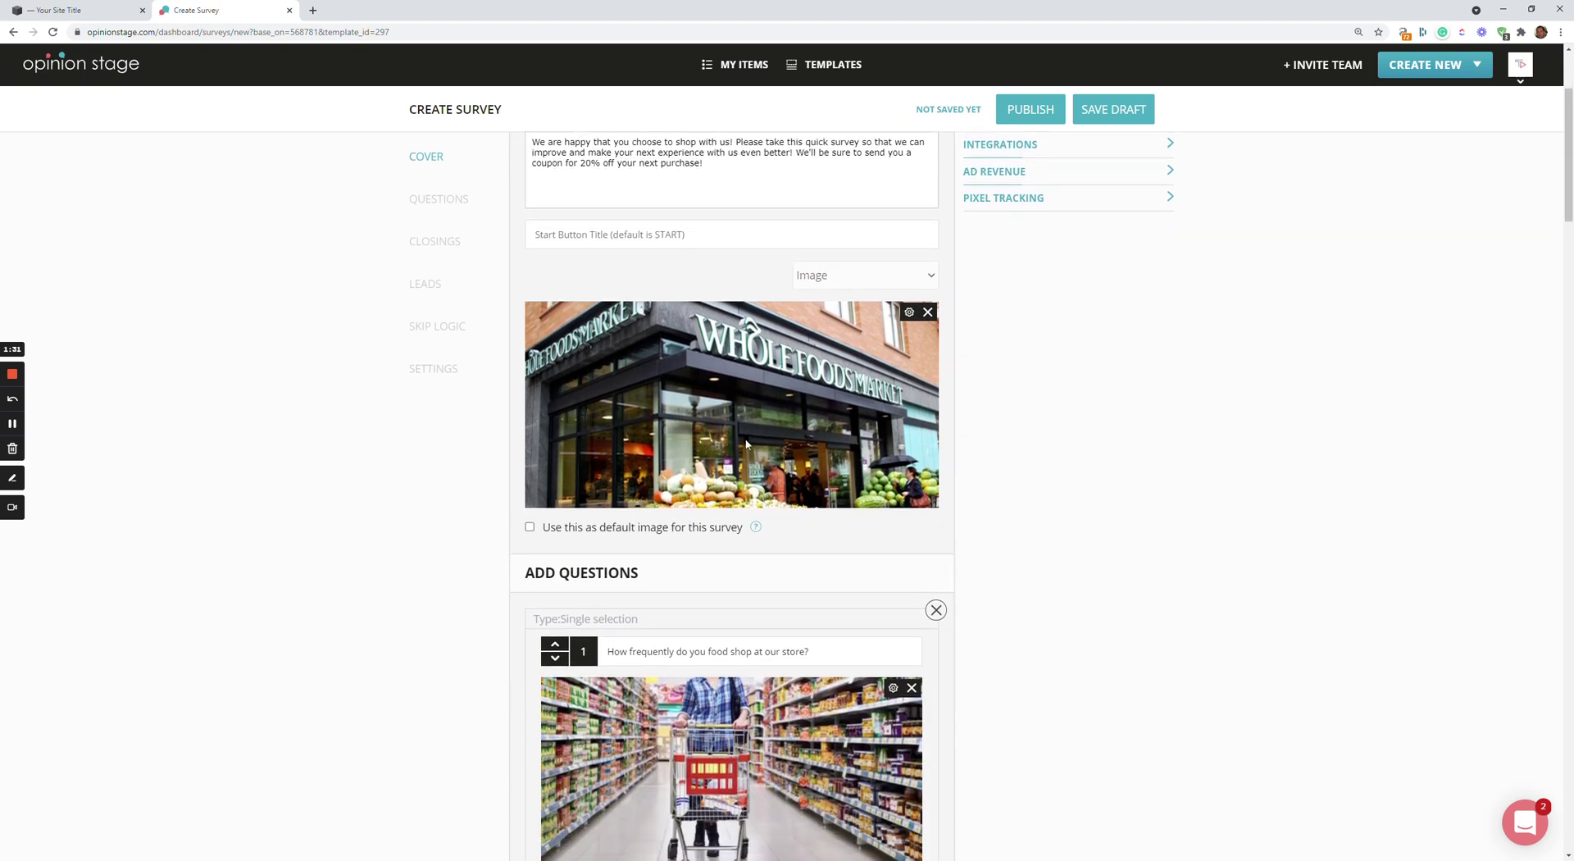
scroll(746, 444, down, 1)
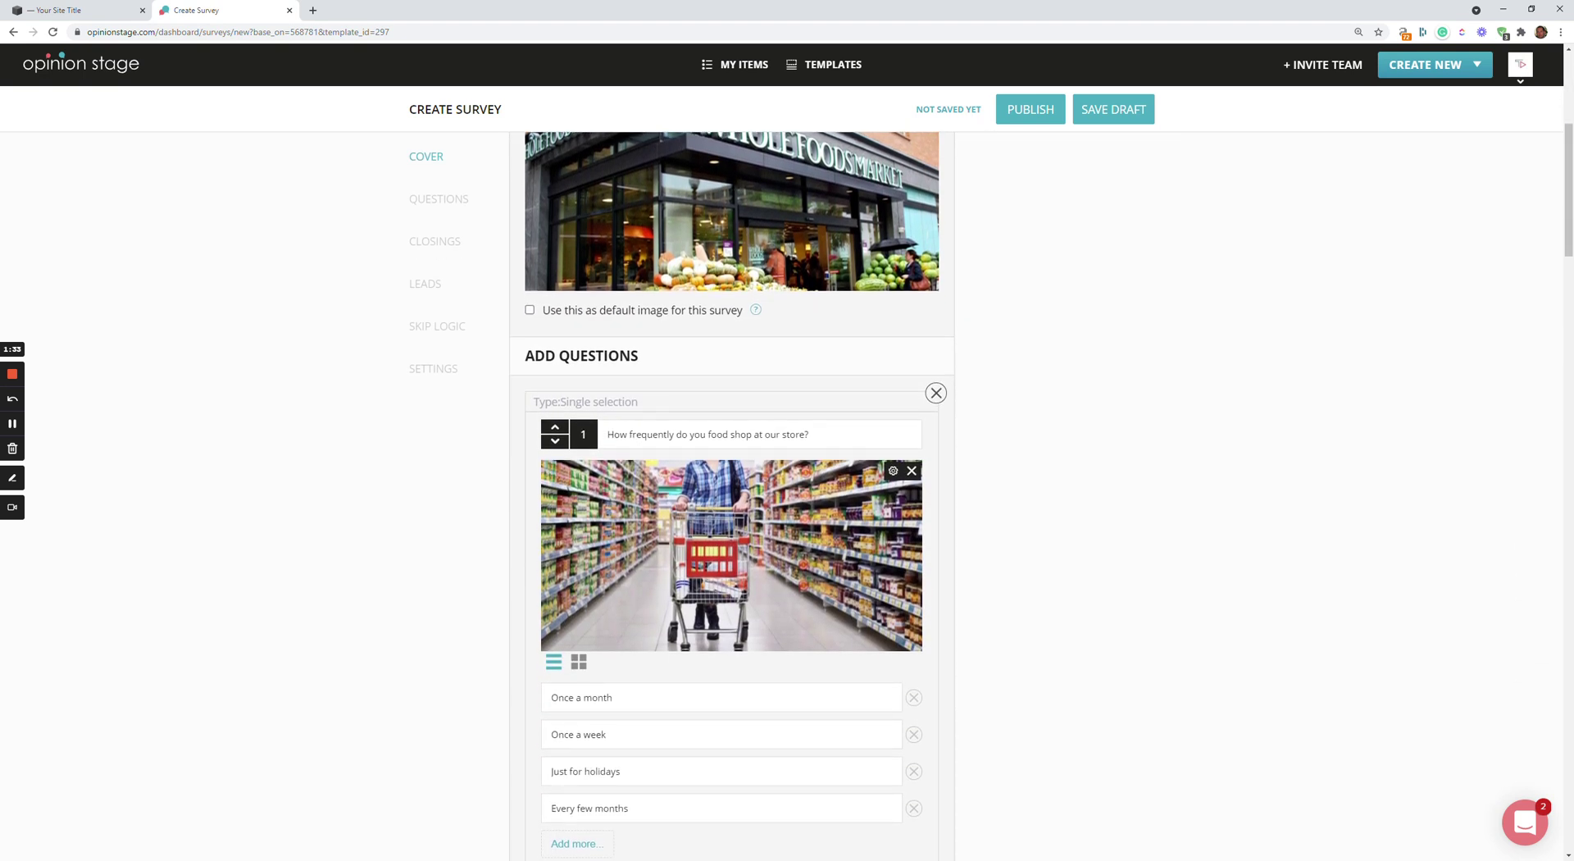
click(703, 423)
key(ctrl+a)
text(What do you shop fo r)
Change its answers to Vegetables, Fruit, Just for fish & Meat, Dairy food, and publish
click(642, 693)
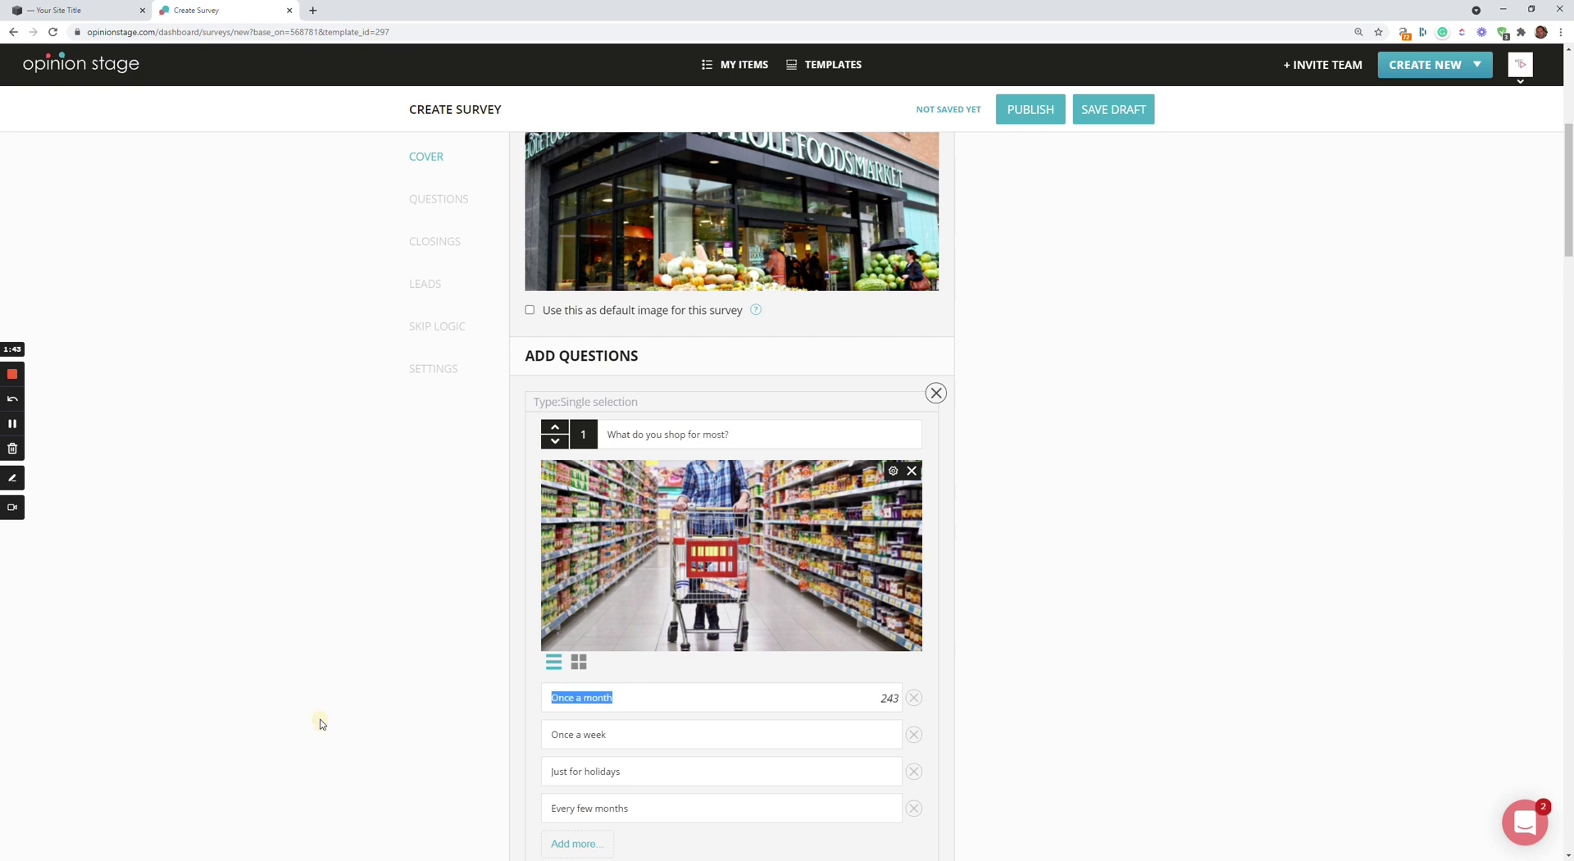
text(Vegetables)
click(552, 735)
key(BackSpace)
text(Fruit)
double_click(638, 772)
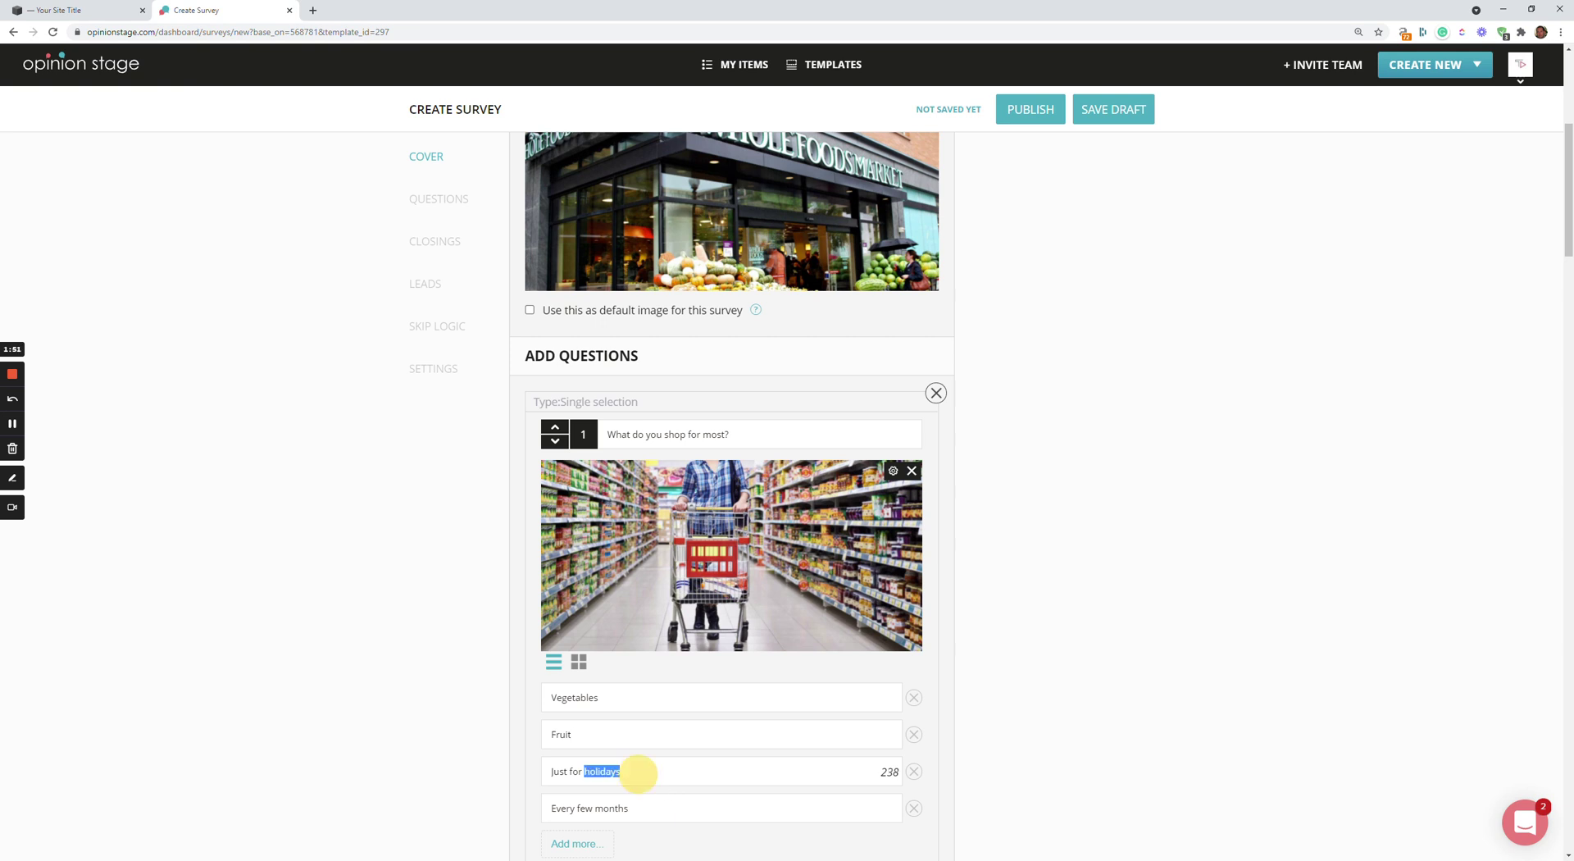
text(fish & Meat)
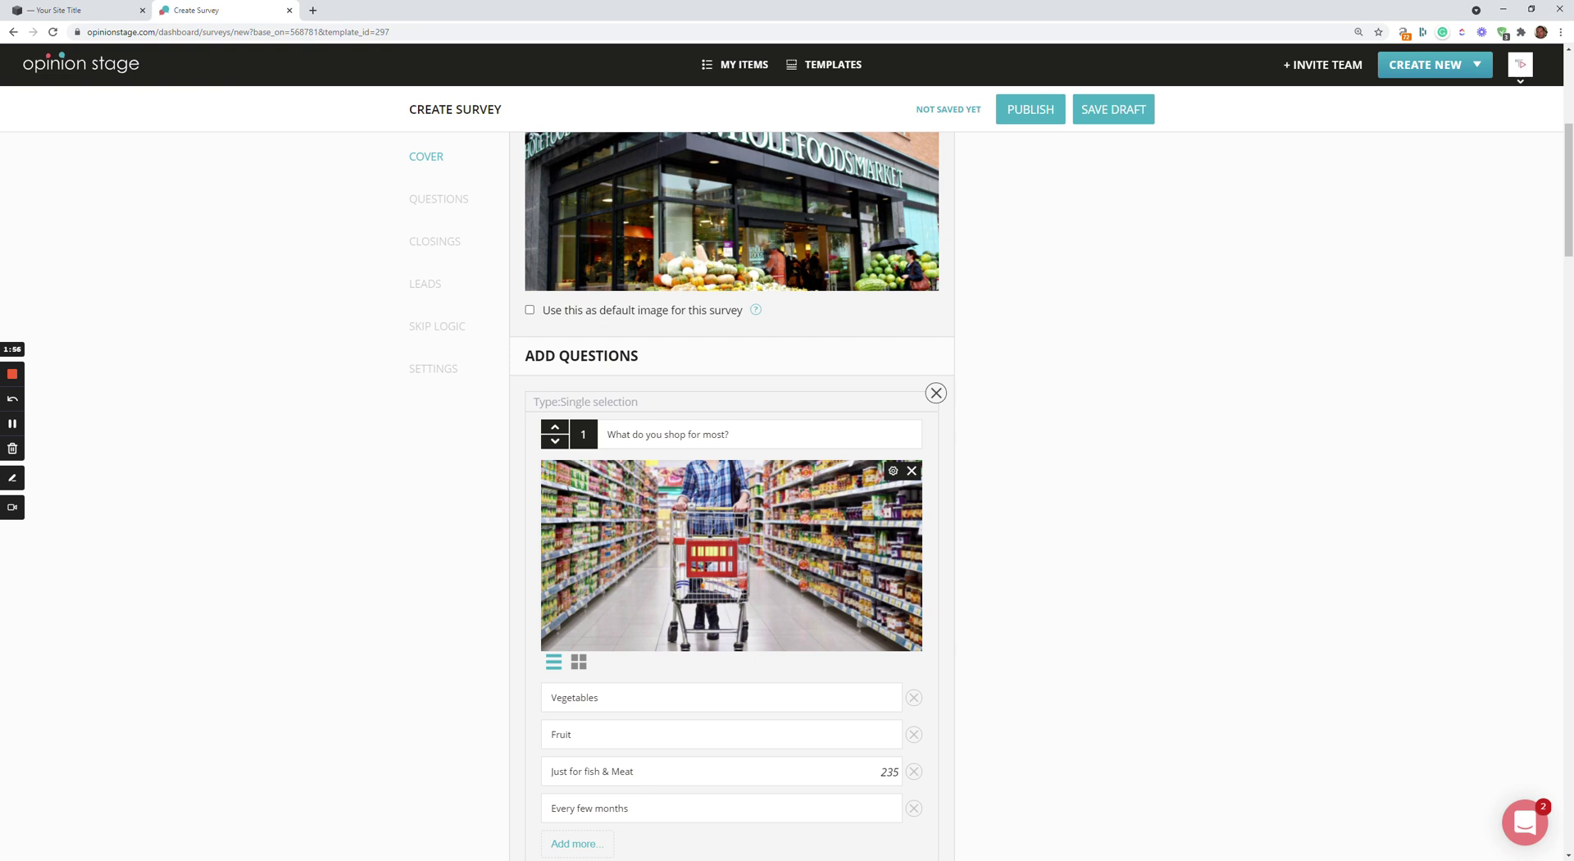
drag(628, 809, 551, 808)
text(Dairy food)
click(1037, 114)
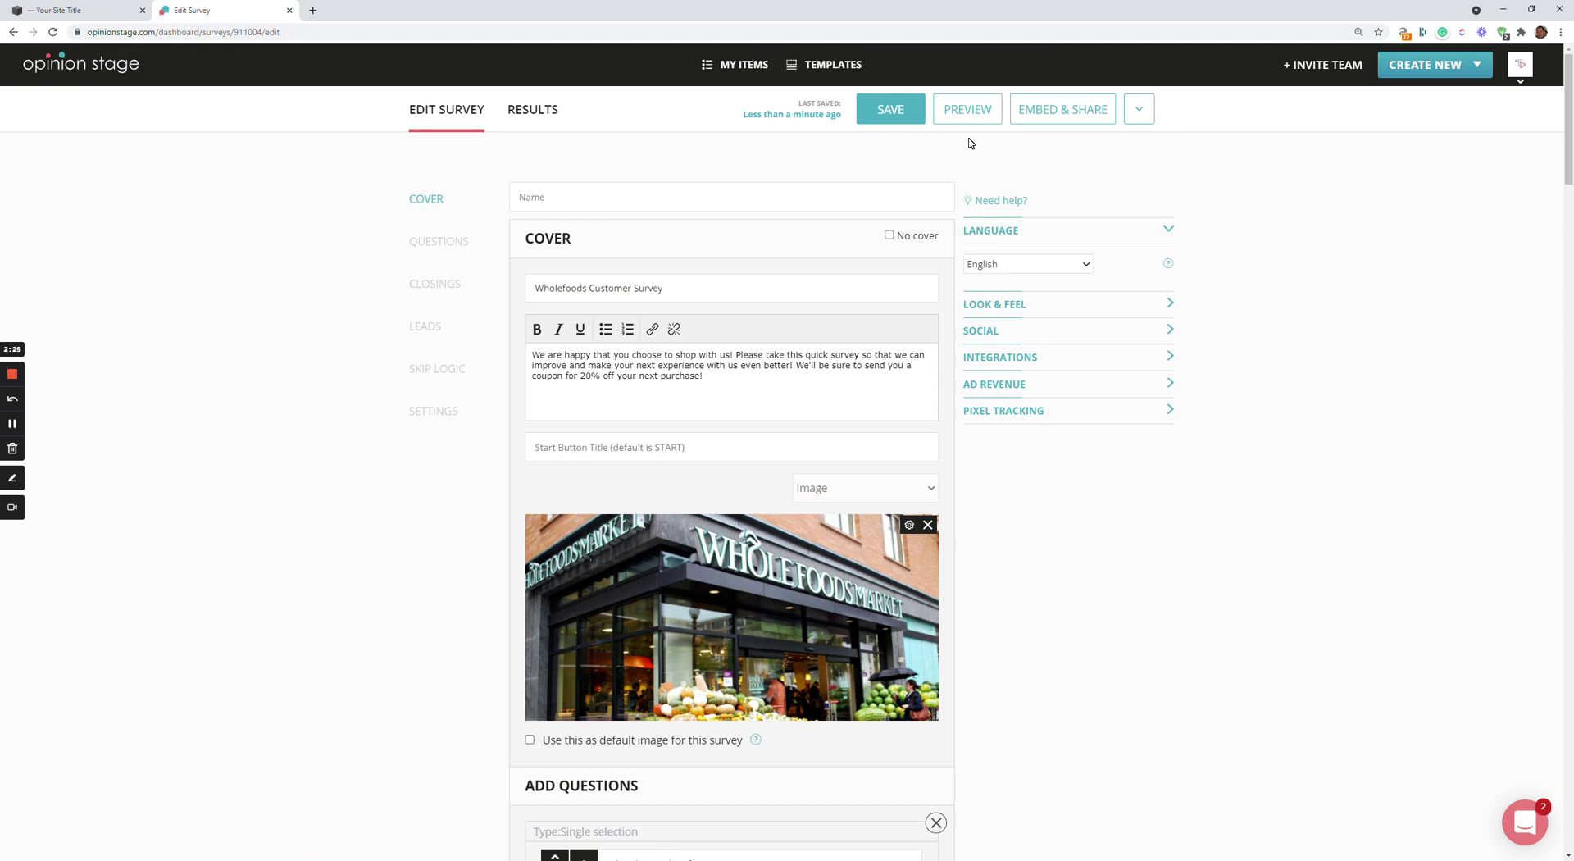
Copy the survey's iframe embed code and return to the Squarespace editor tab
click(1066, 113)
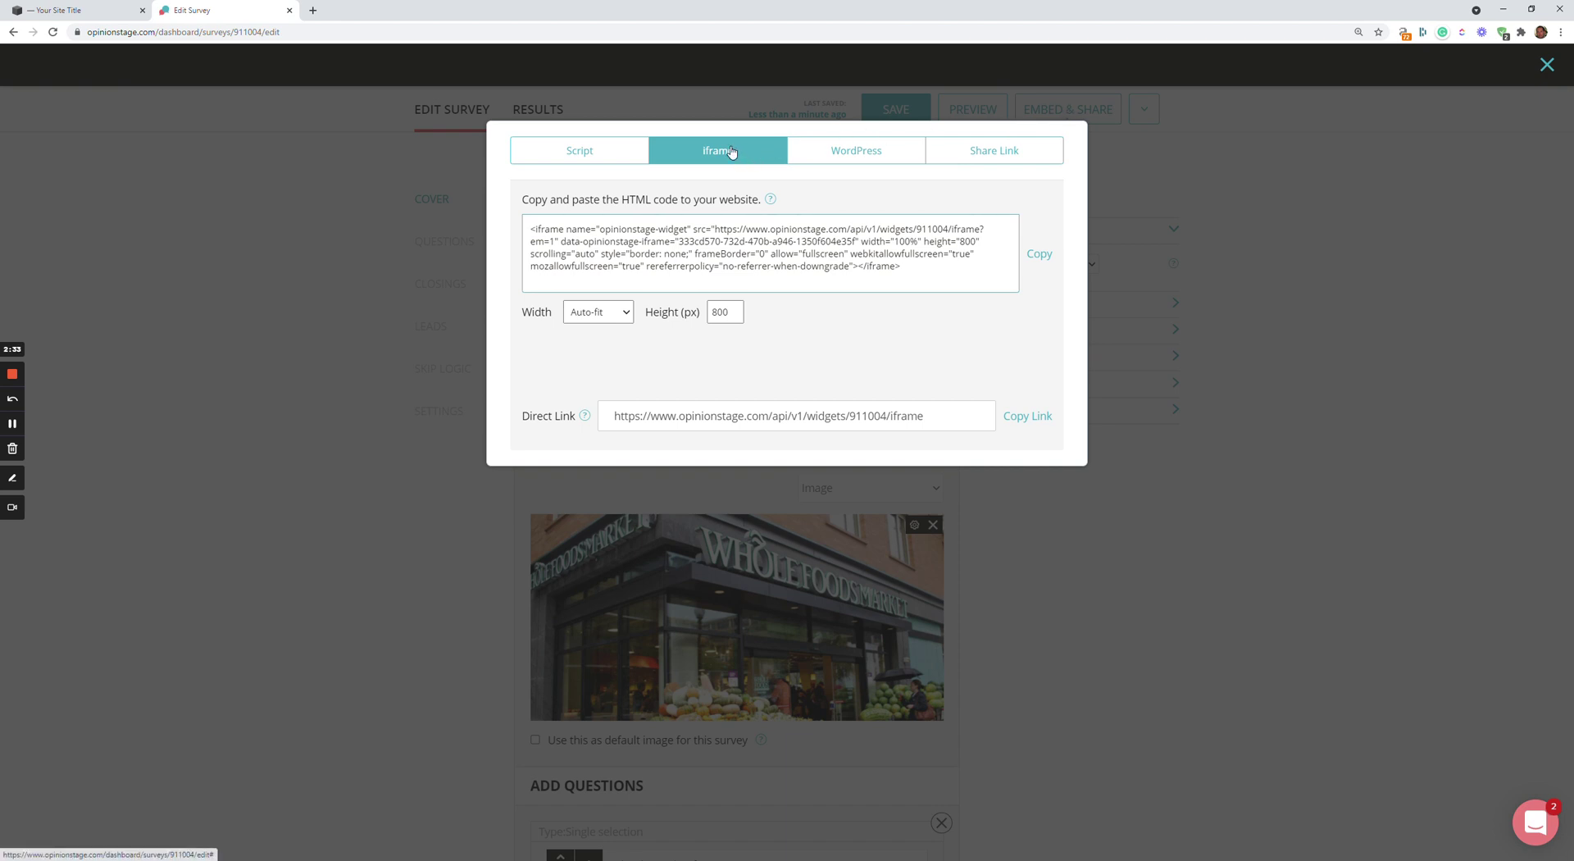
click(1037, 250)
key(ctrl+c)
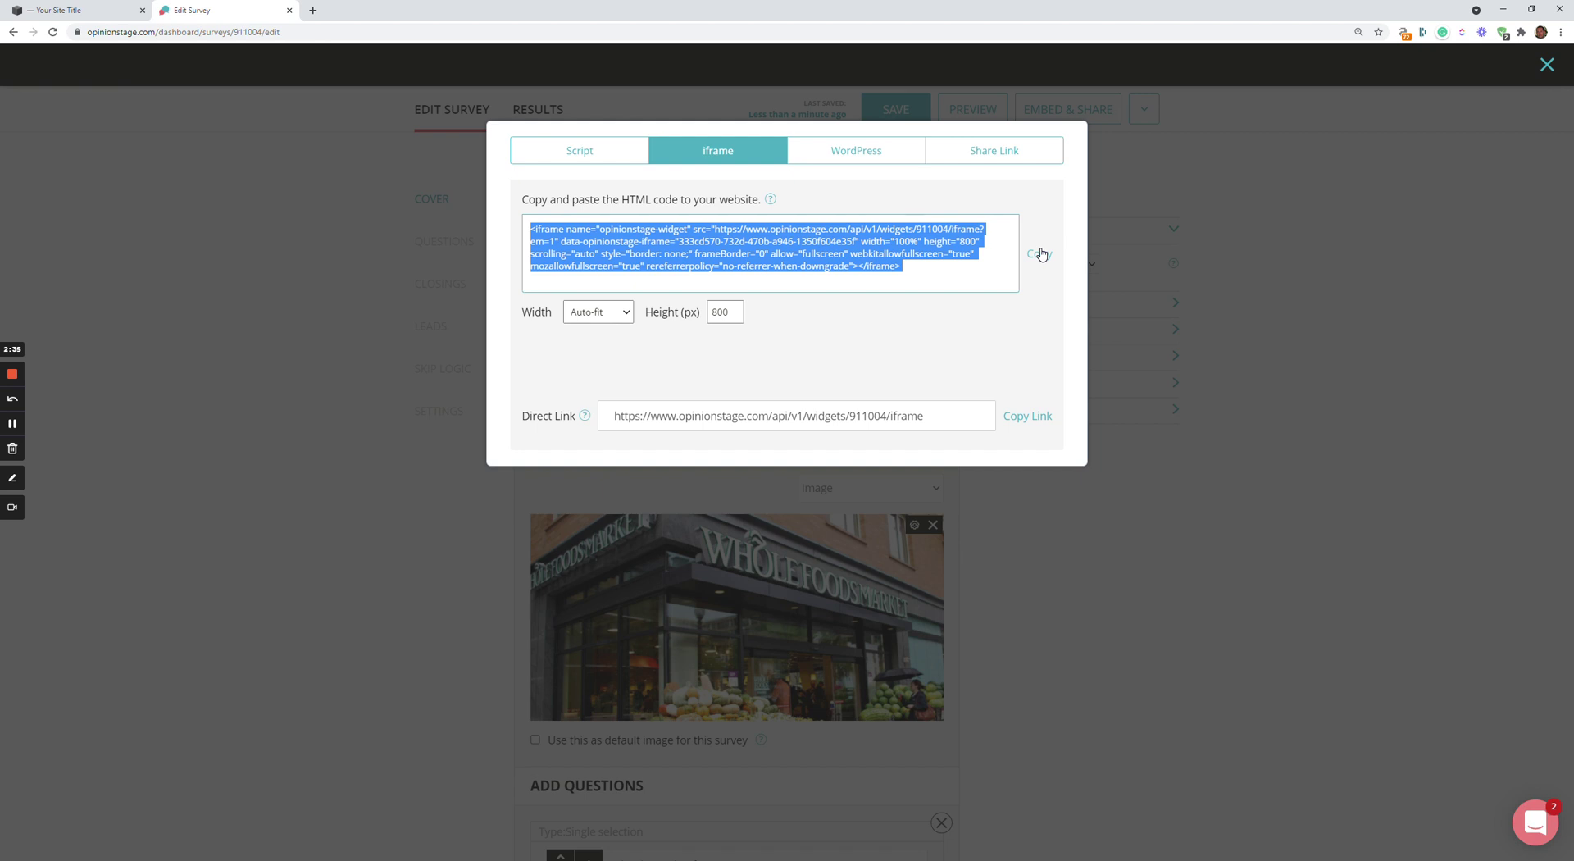
click(98, 10)
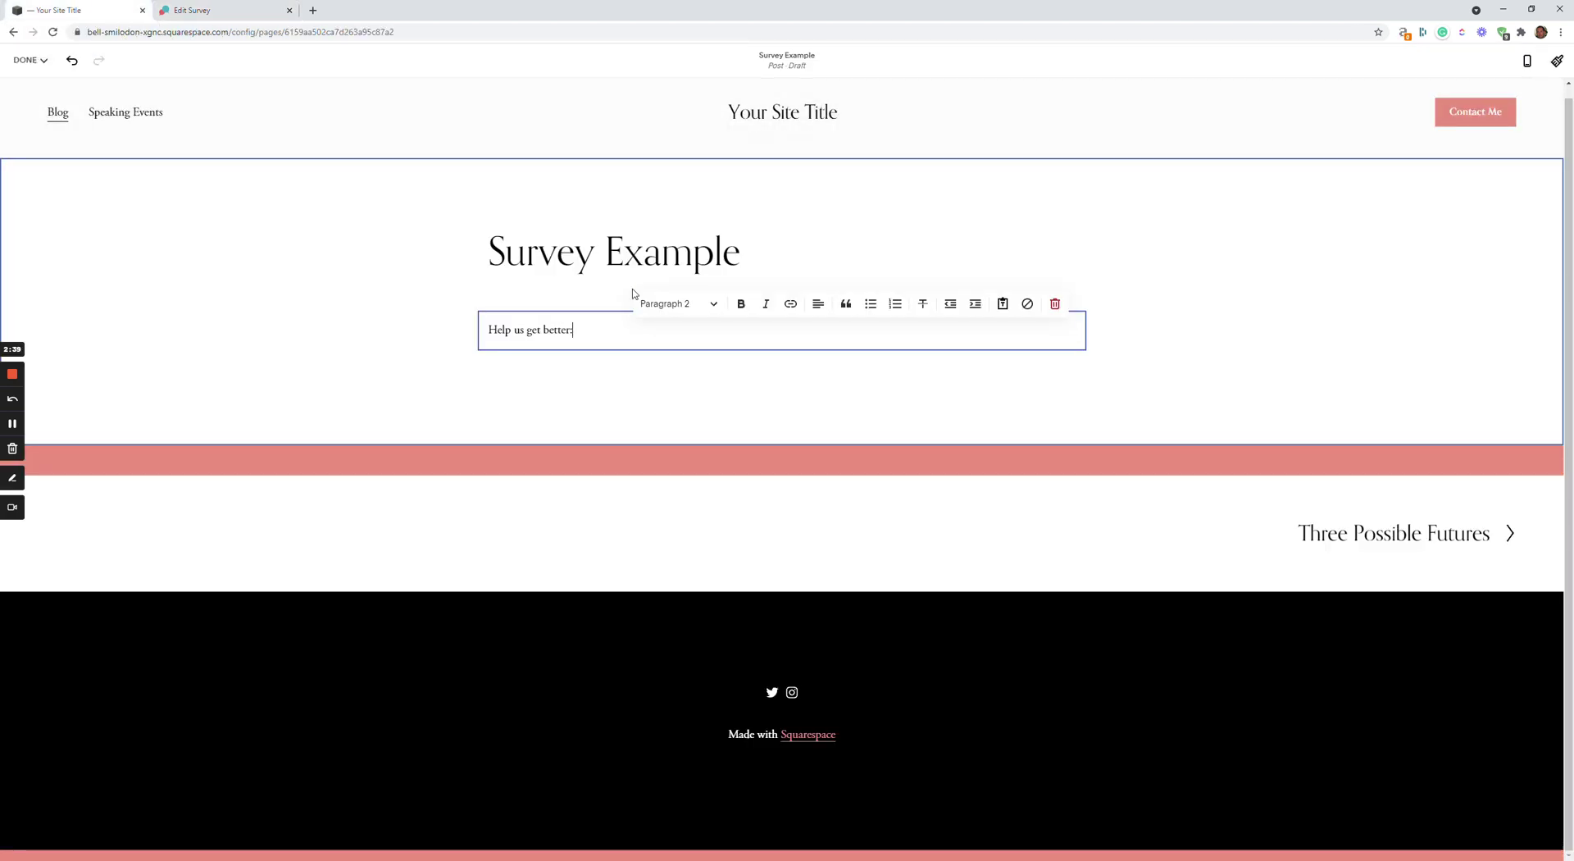
Insert a Code block below the "Help us get better:" text
click(707, 408)
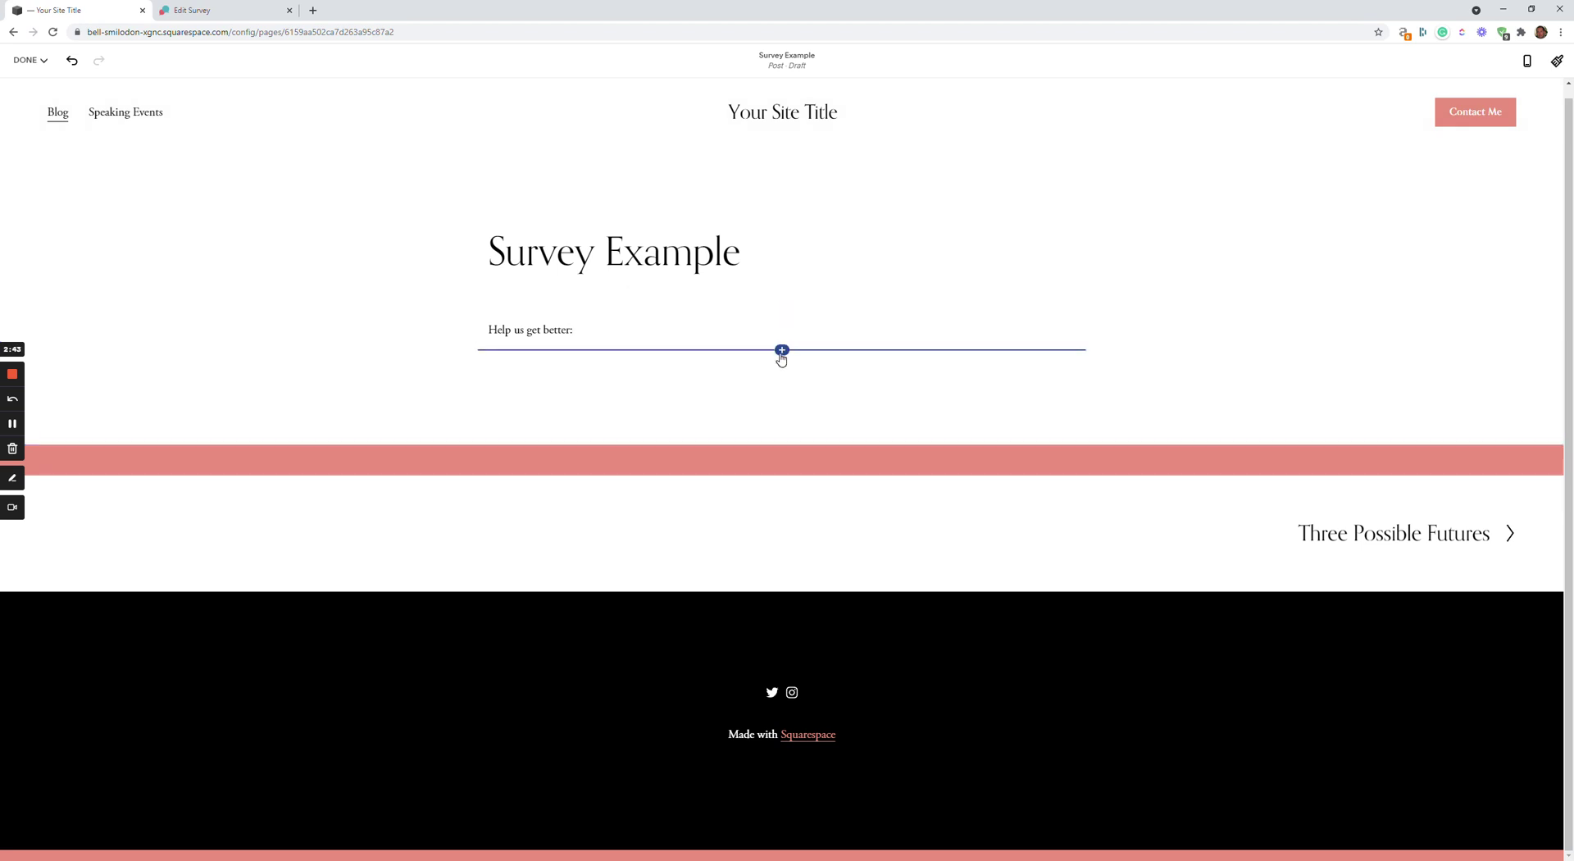
click(781, 352)
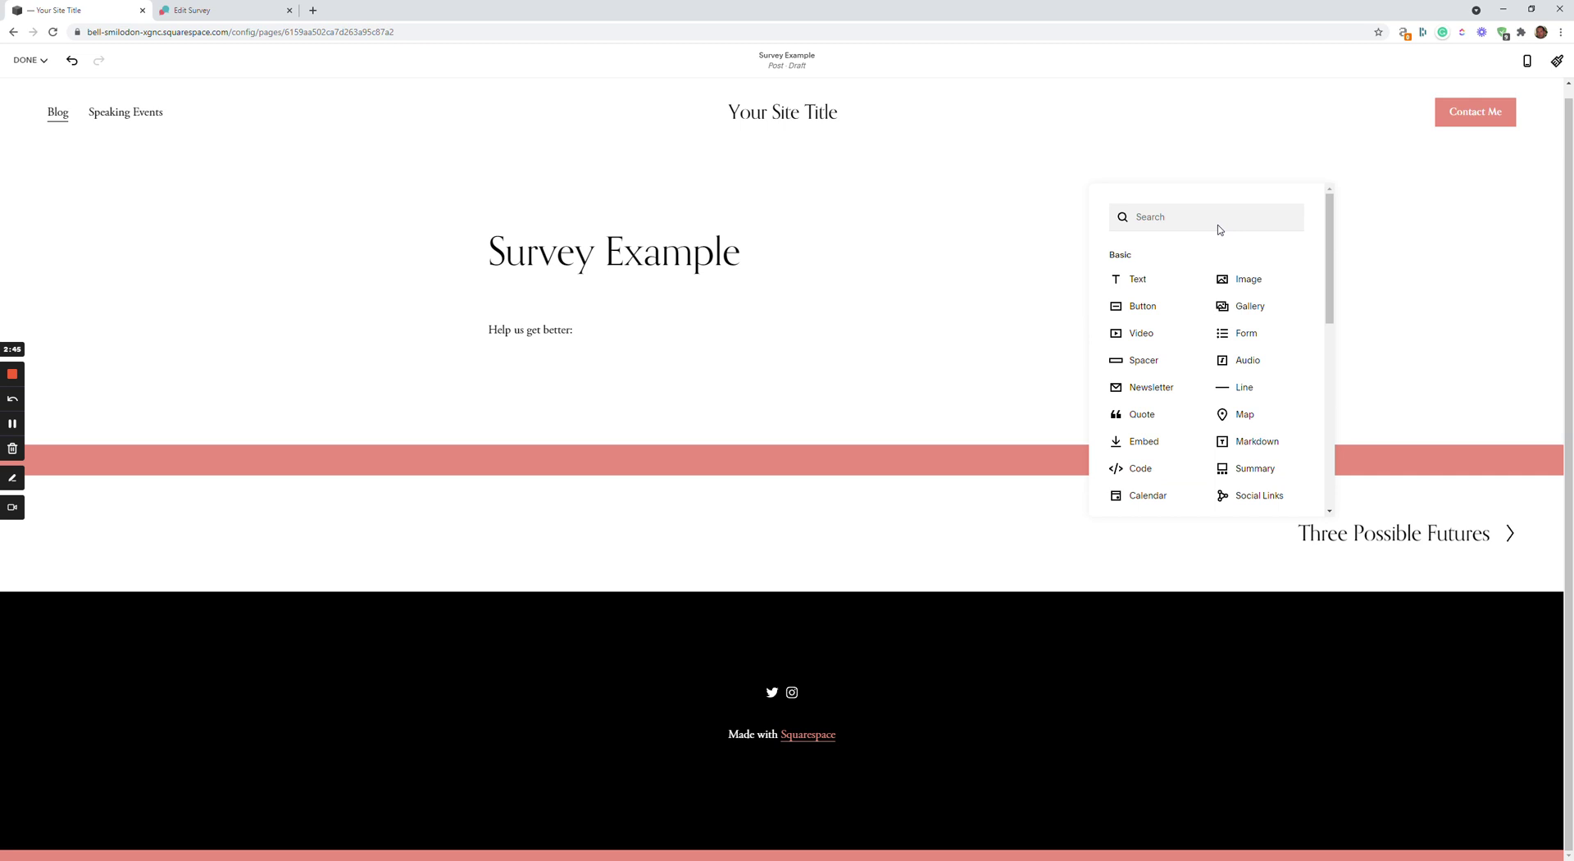
click(1194, 216)
text(code)
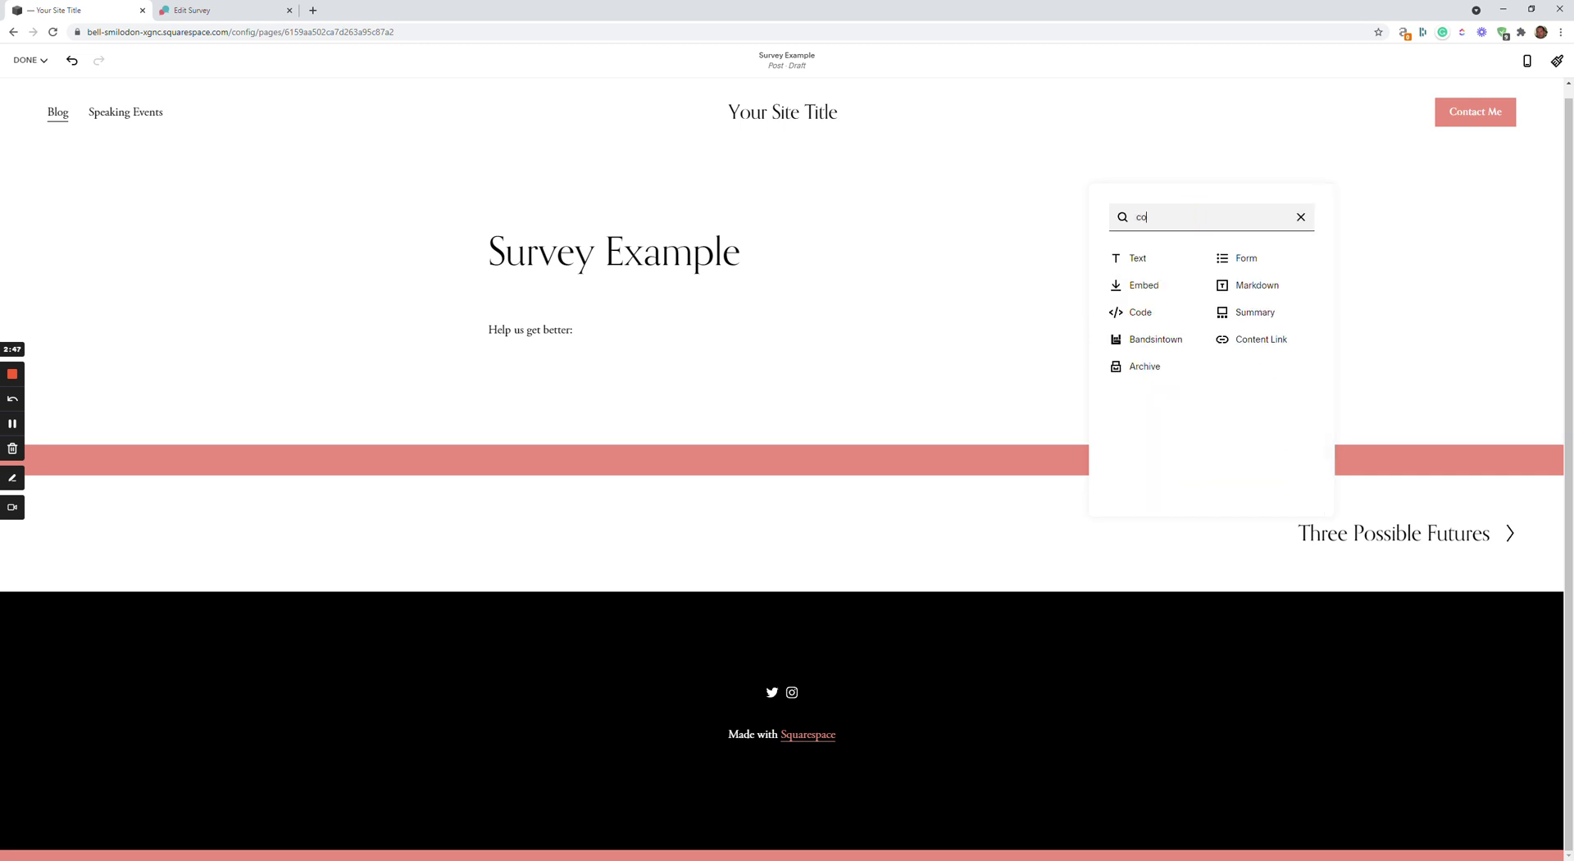
click(1159, 285)
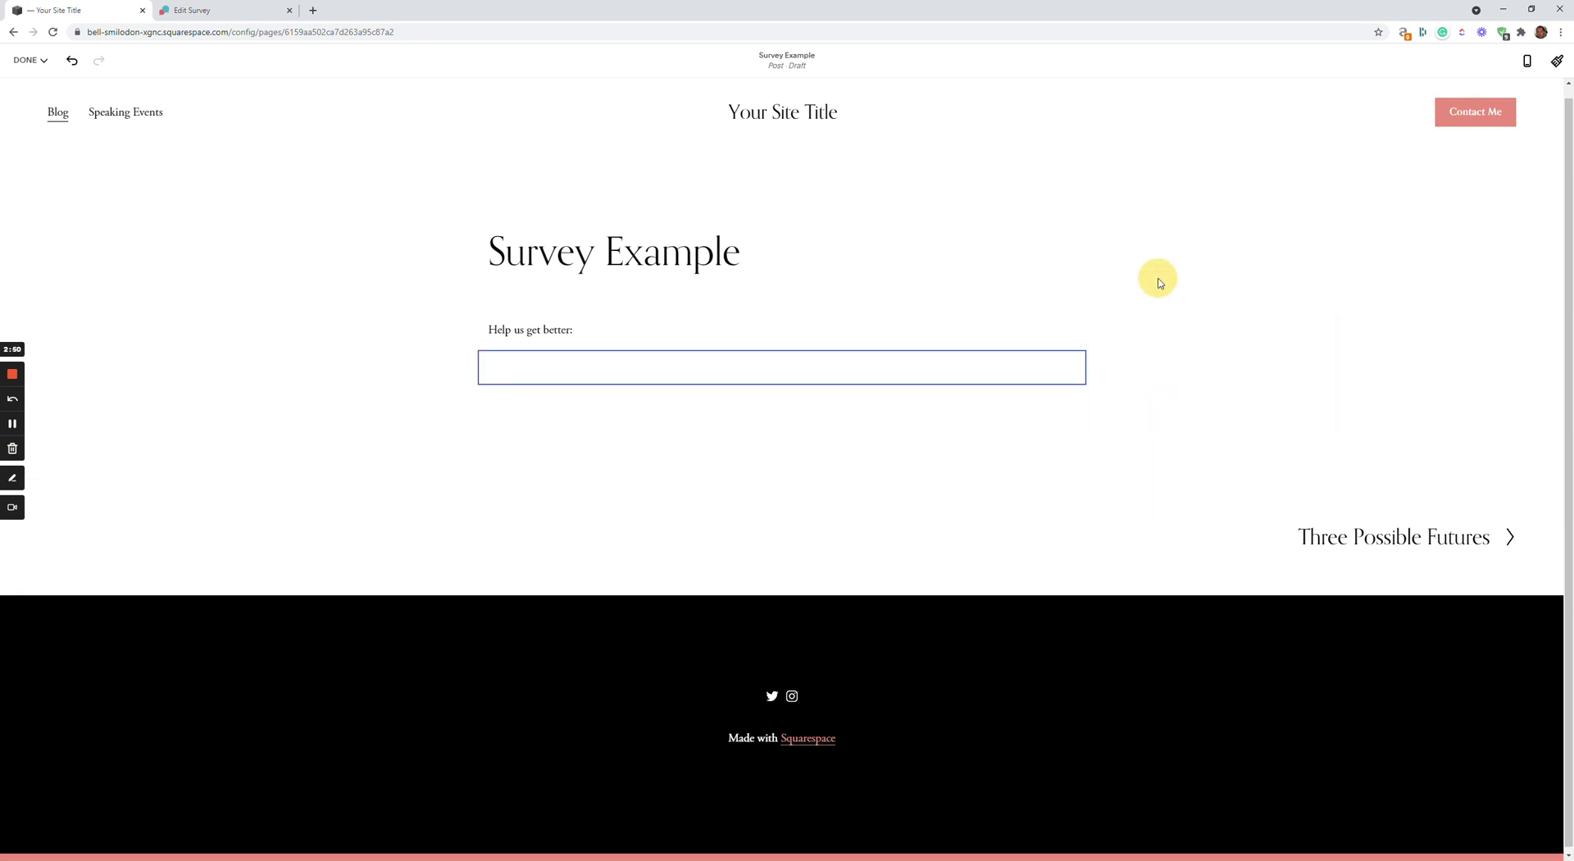
Replace the Code block's Hello, World! placeholder with the copied iframe embed code
click(1133, 478)
key(ctrl+a)
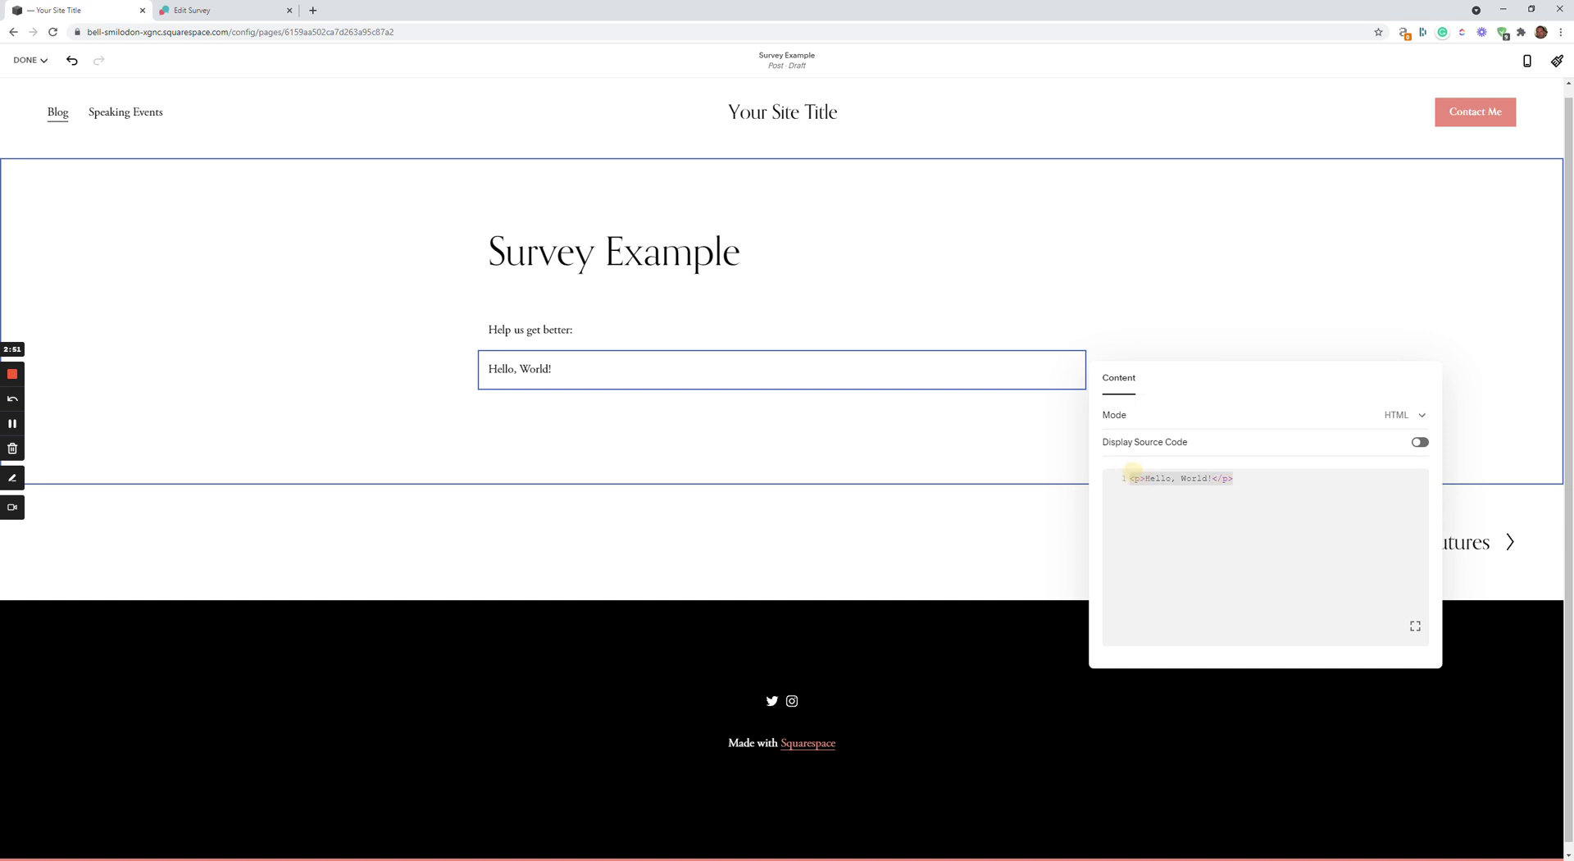
key(BackSpace)
key(ctrl+v)
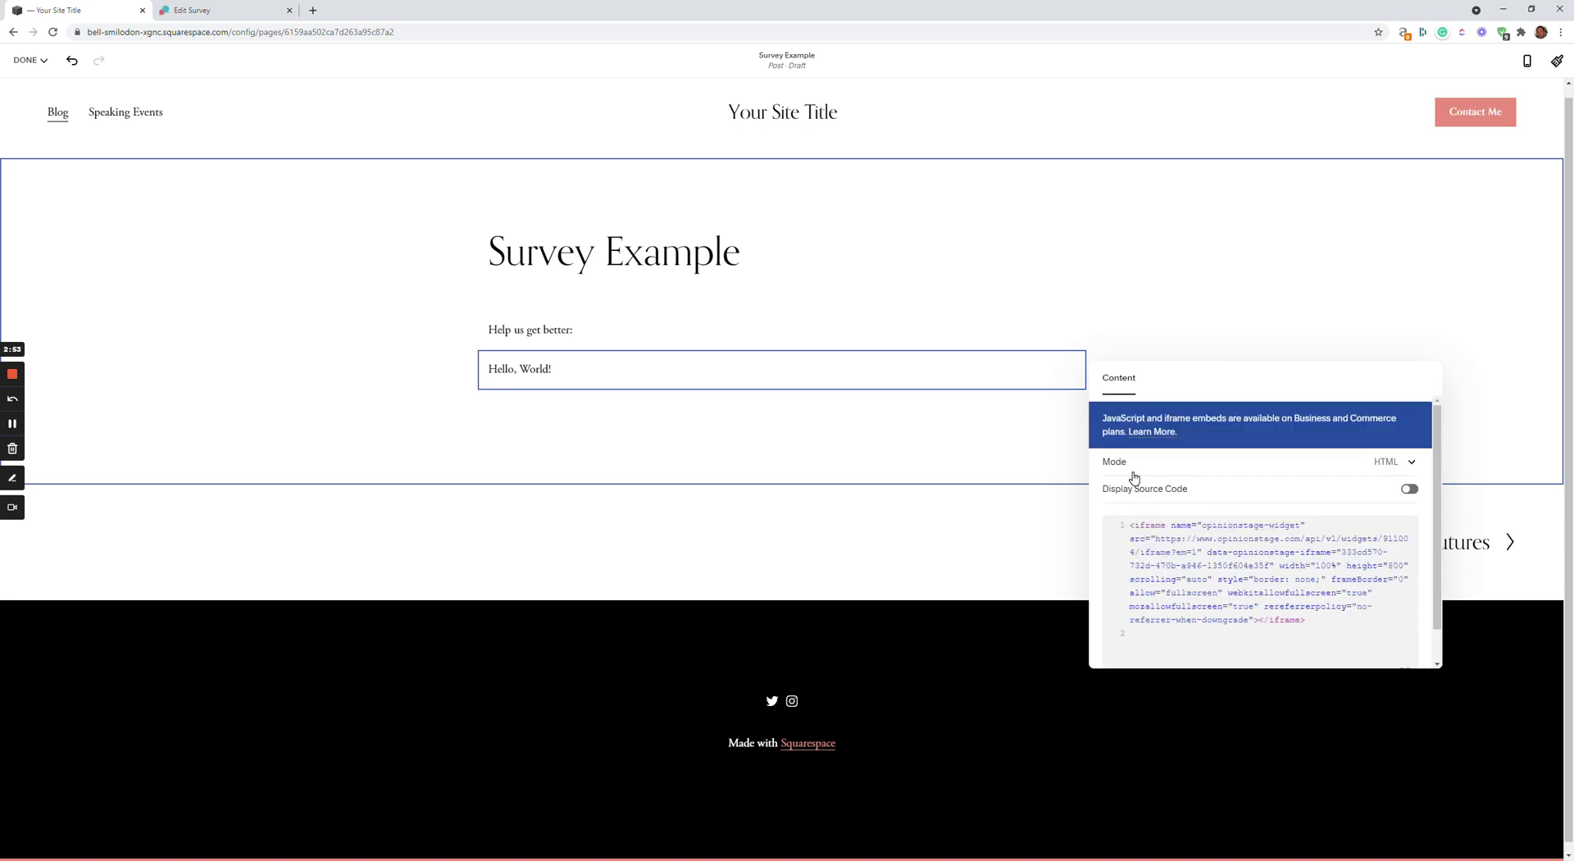